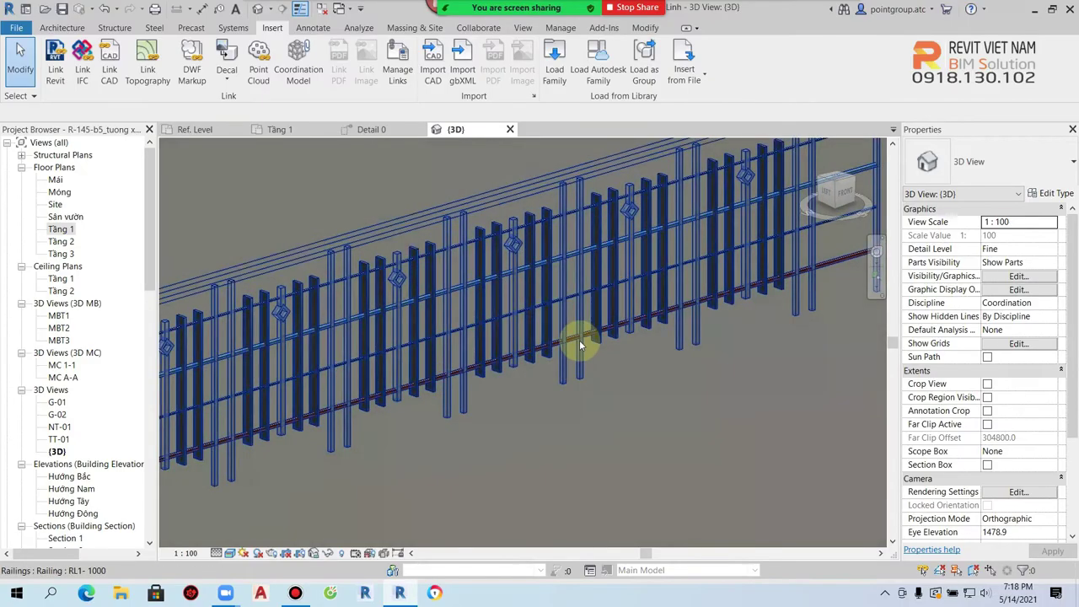
- Select the RL1-1000 railing in the {3D} view
click(579, 339)
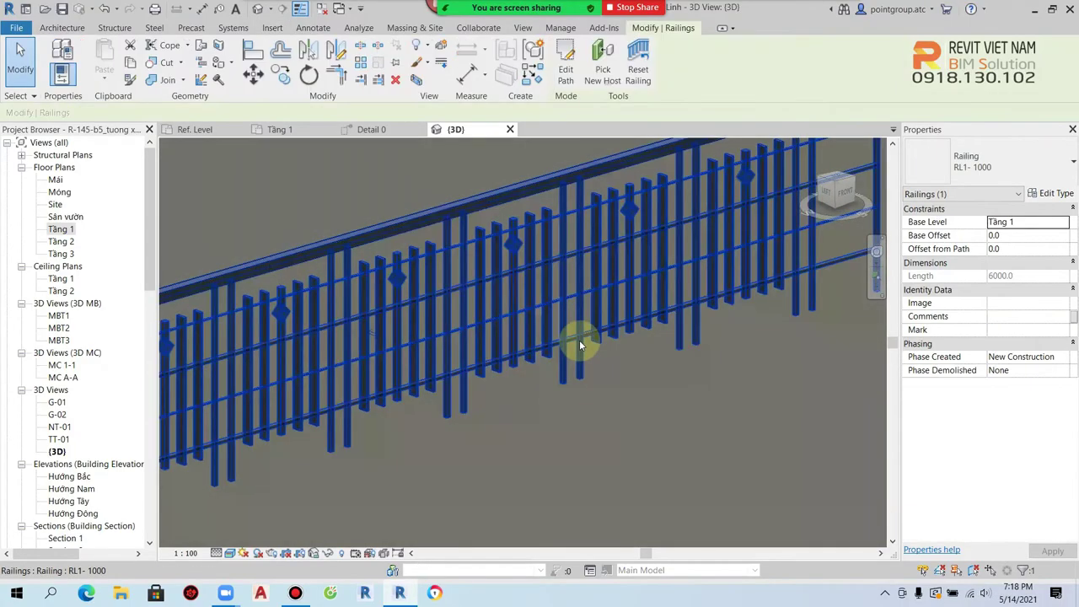
- Set the RL1-1000 baluster pattern justification to End
scroll(548, 329, down, 3)
click(1047, 194)
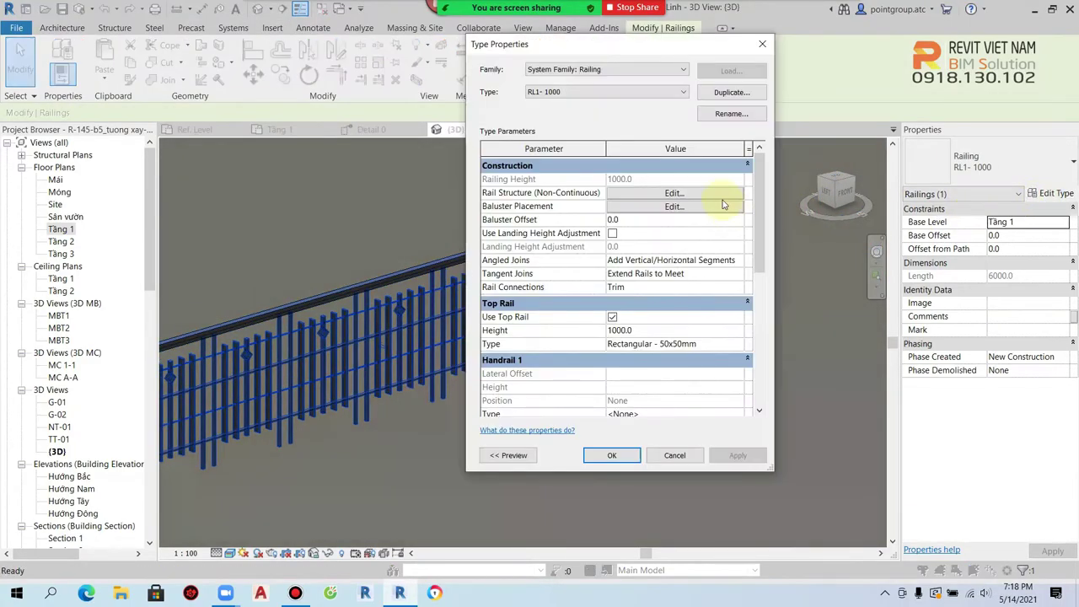
click(674, 206)
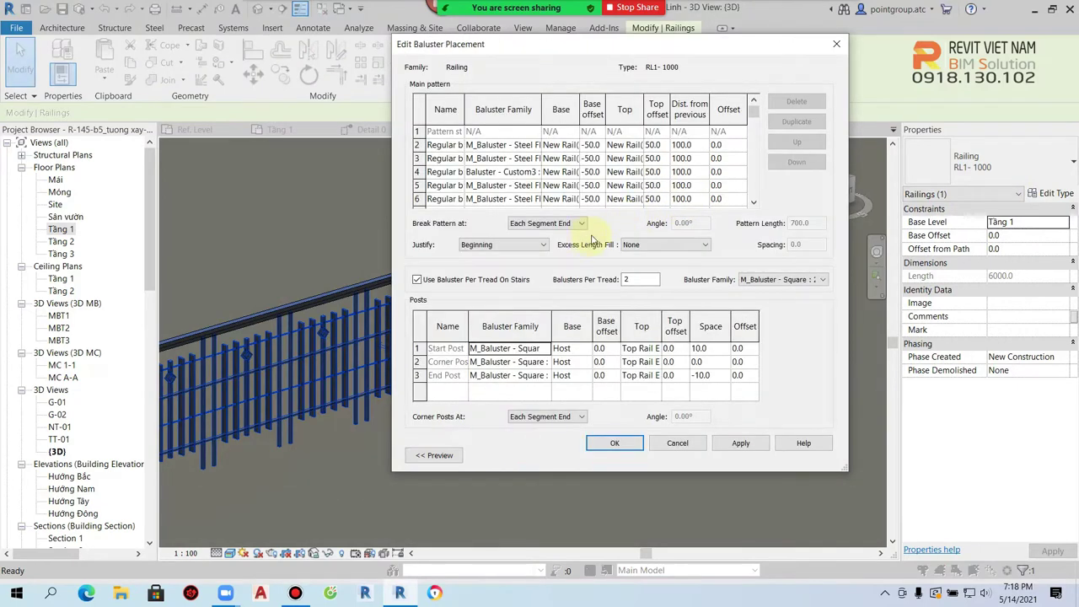
click(504, 245)
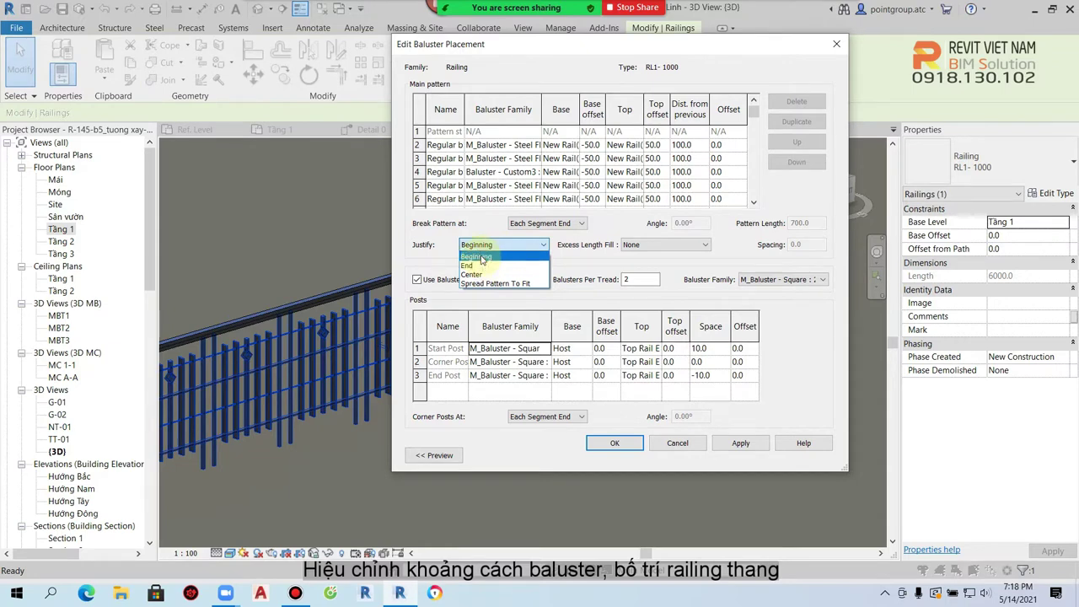
click(477, 265)
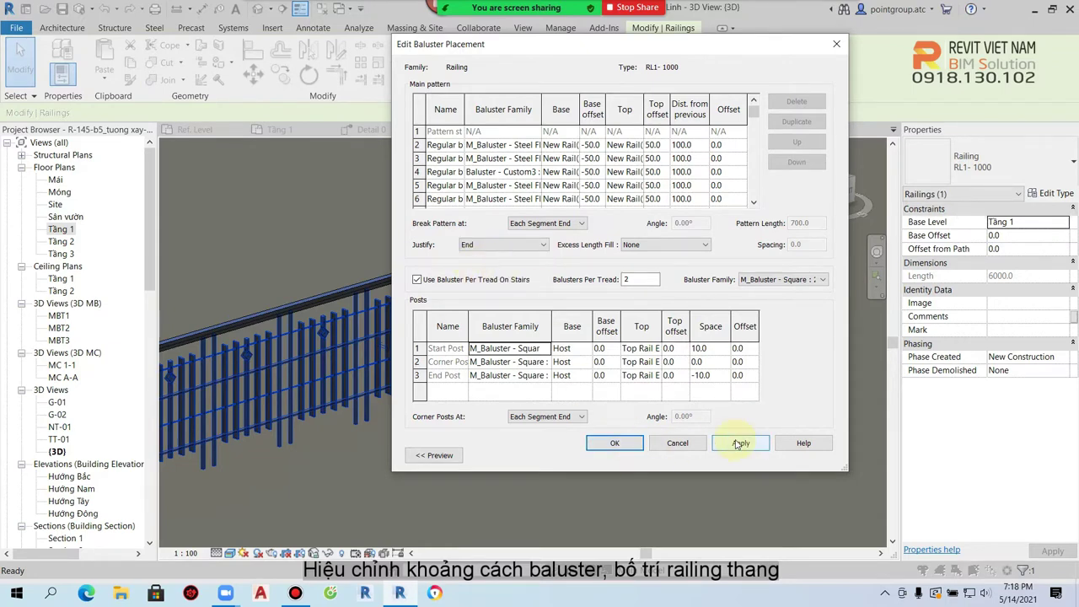
click(614, 444)
click(614, 452)
- Change the baluster pattern justification to Spread Pattern To Fit and apply it
scroll(698, 284, down, 2)
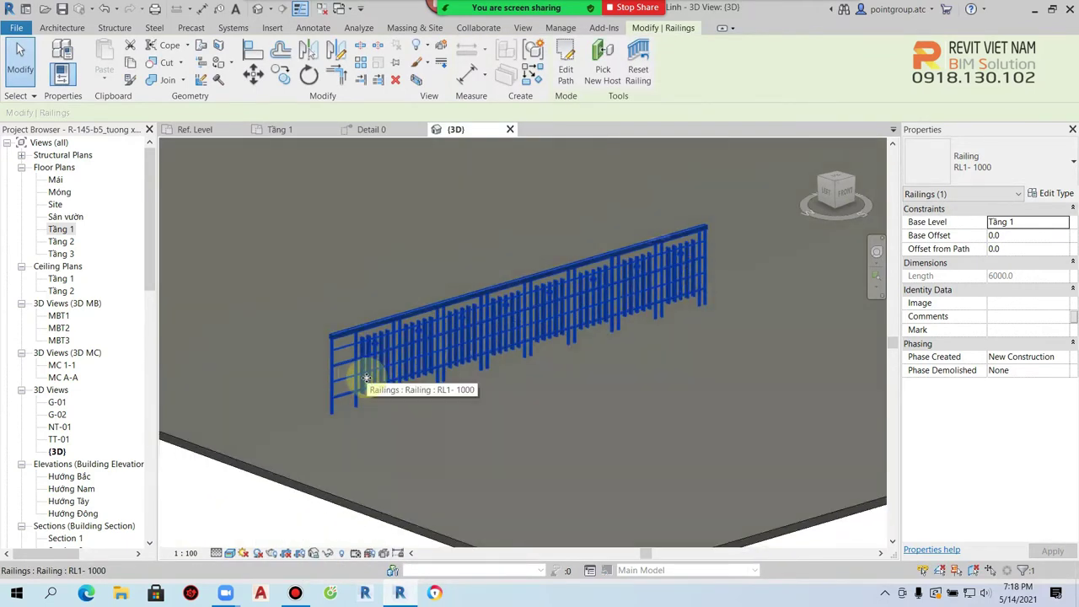
scroll(365, 377, up, 1)
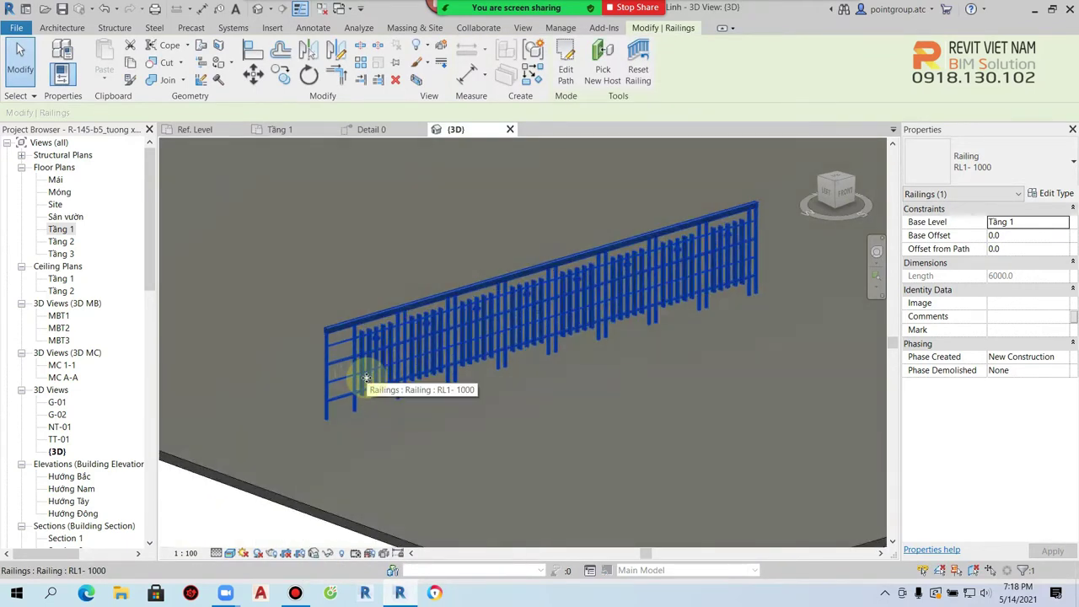
shift+middle_drag(366, 414, 379, 405)
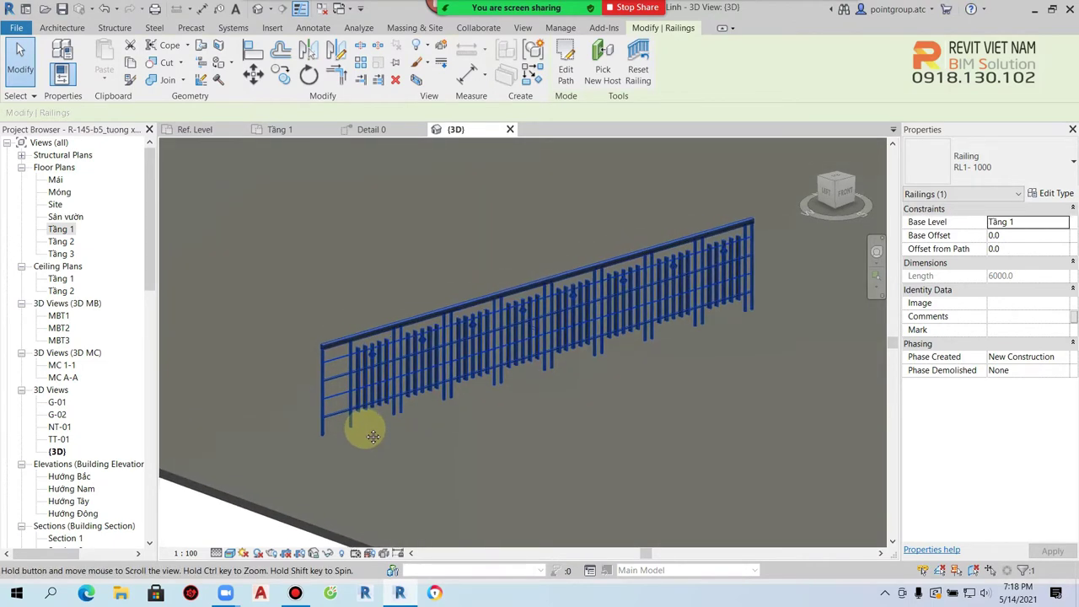
click(1055, 194)
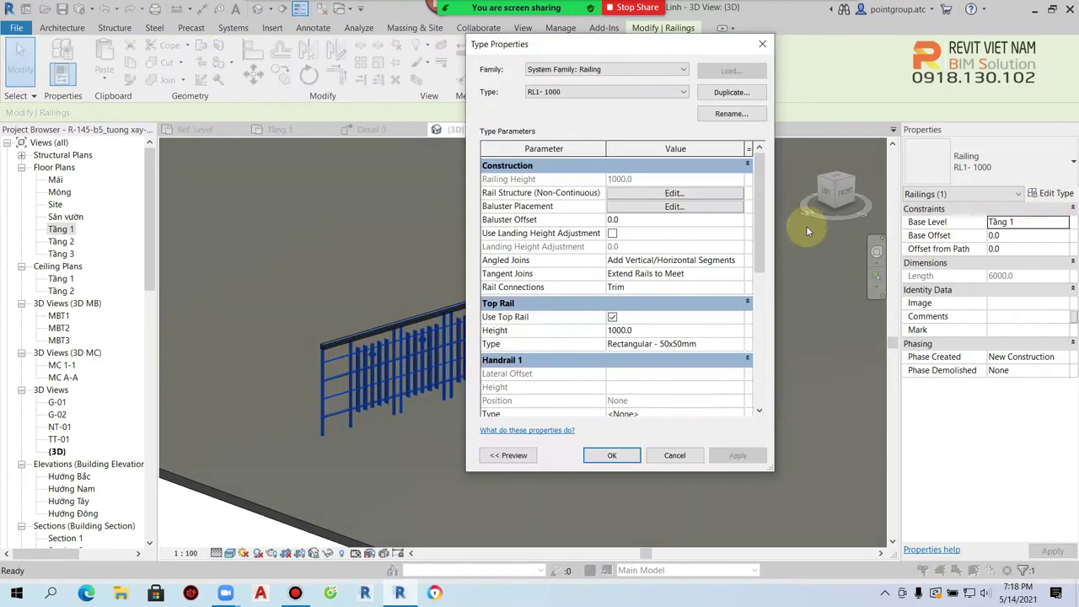
click(674, 207)
click(517, 245)
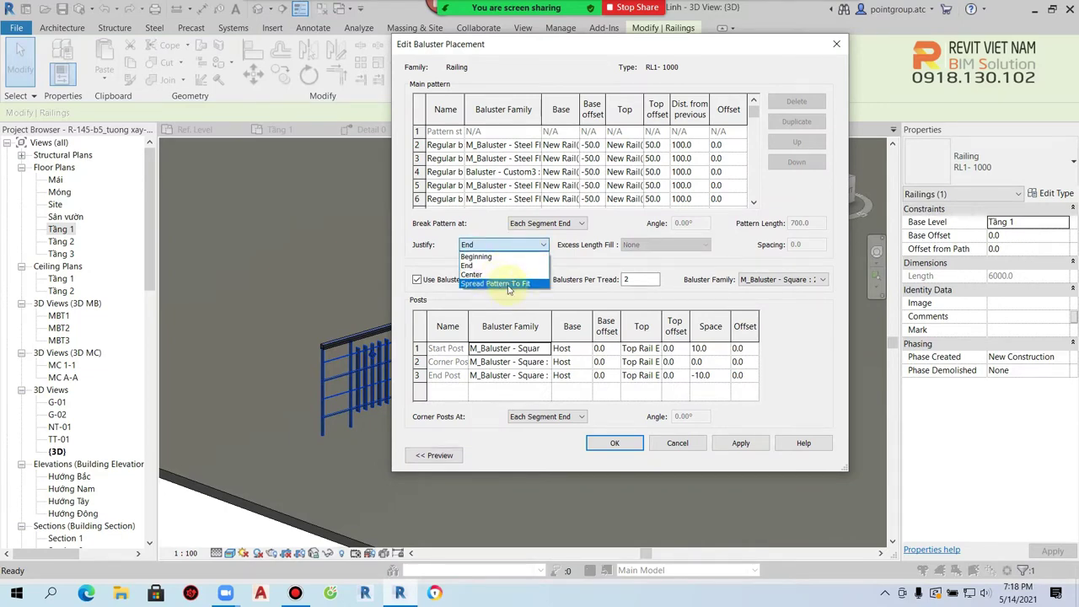
click(520, 284)
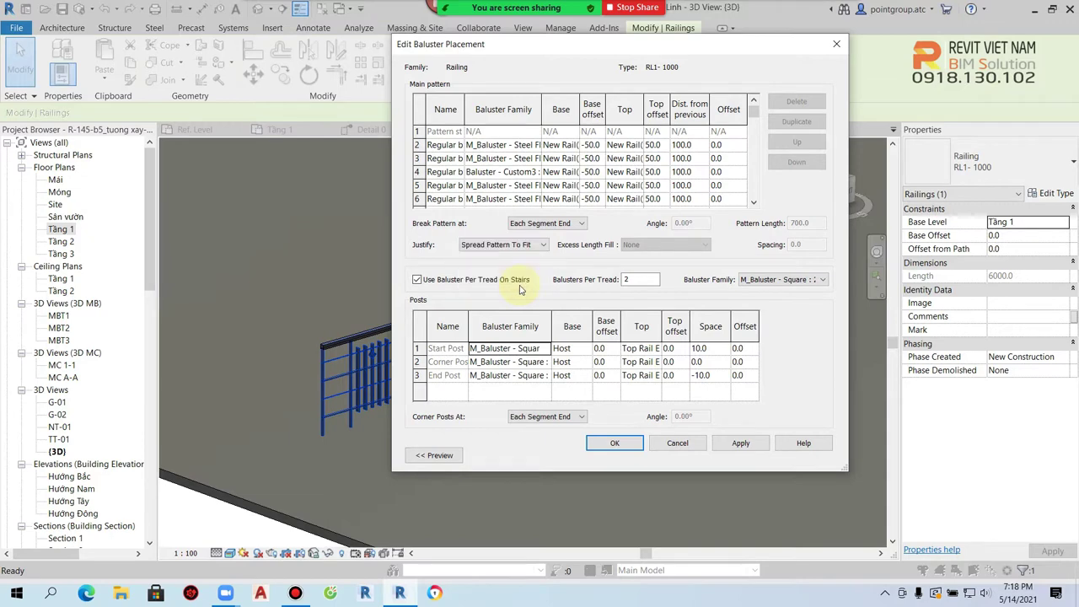
click(738, 444)
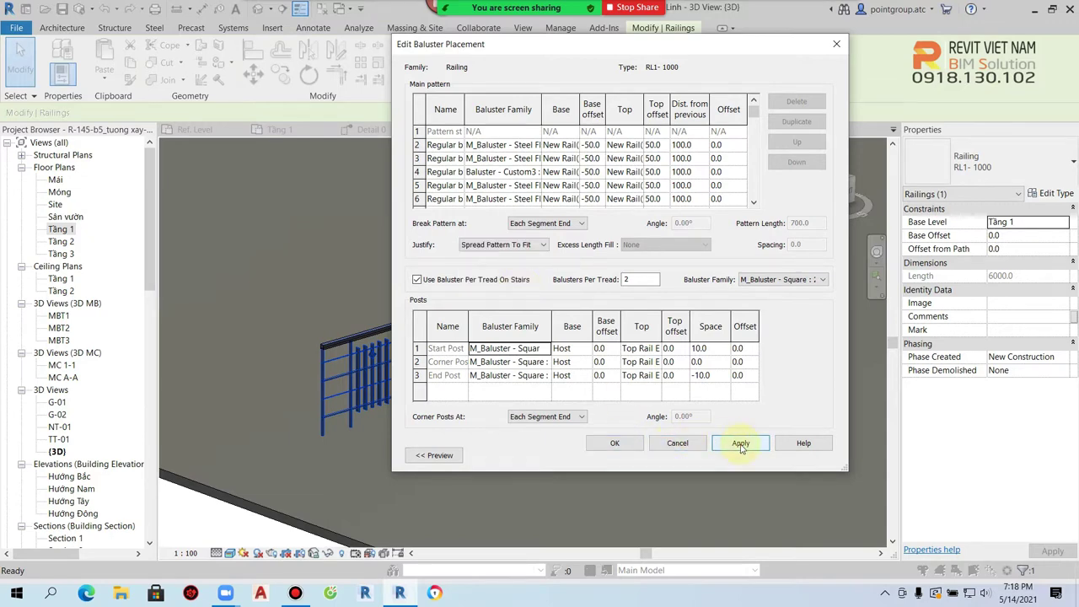
click(600, 444)
click(614, 452)
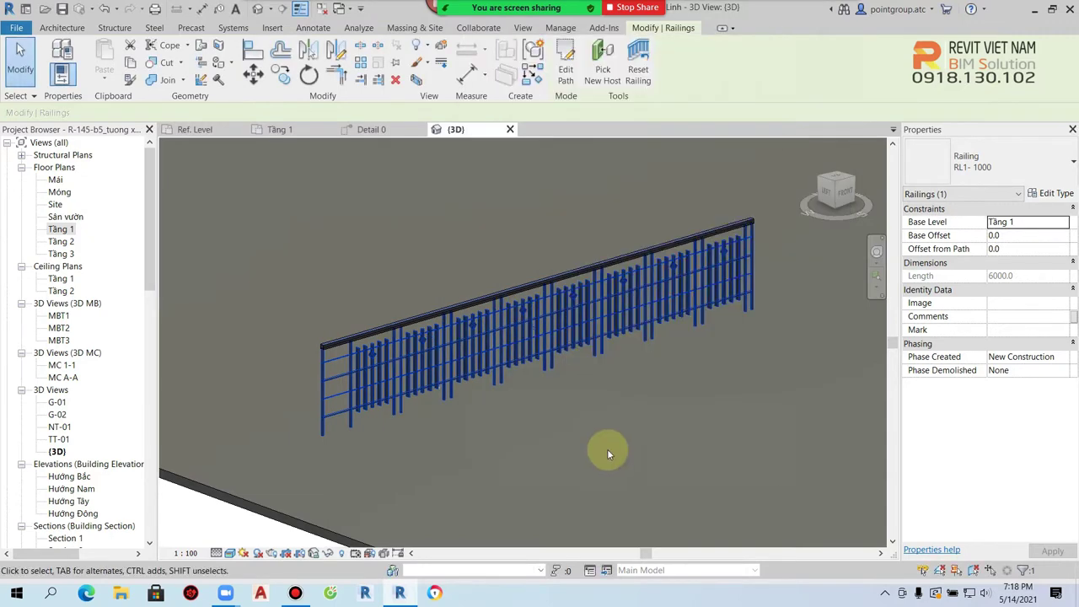
click(601, 418)
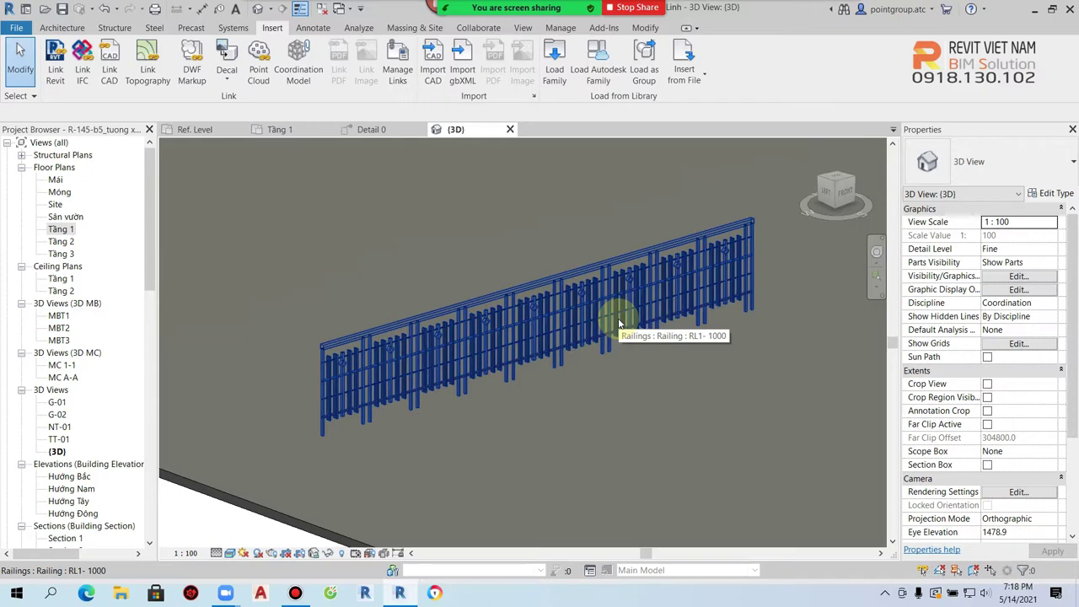
- Set the RL1-1000 baluster pattern justification to Center
mouse_move(619, 325)
shift+middle_down()
mouse_move(609, 280)
mouse_move(429, 344)
shift+middle_up()
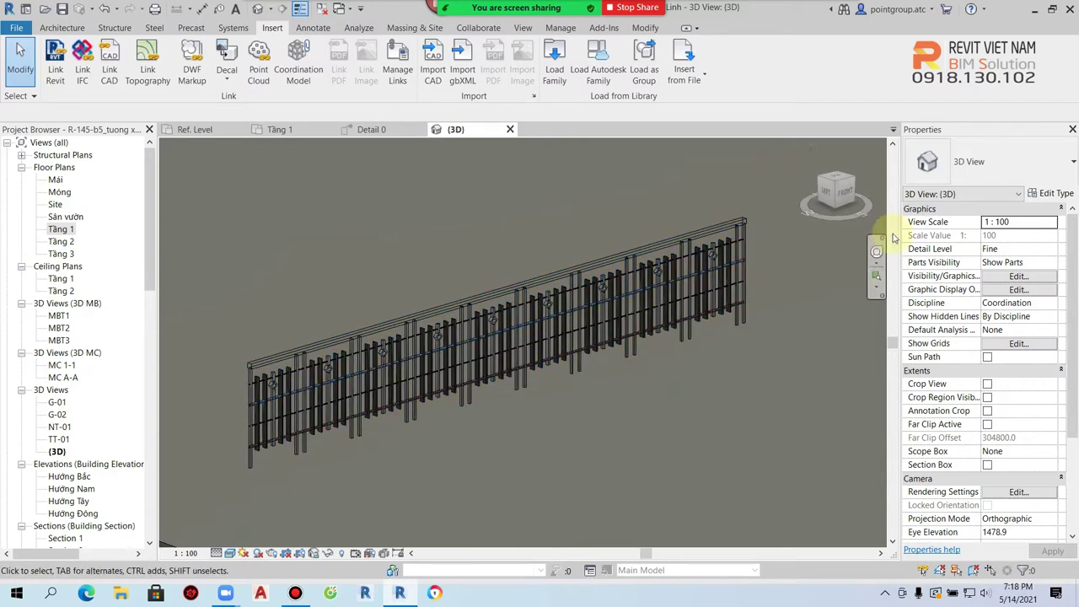
click(1055, 196)
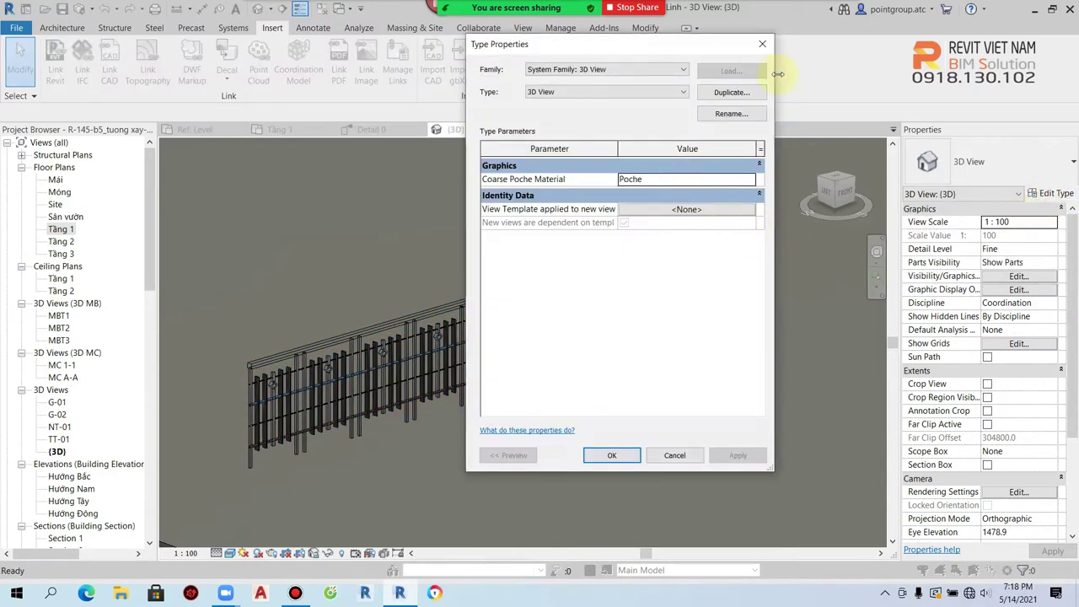
click(762, 41)
click(561, 273)
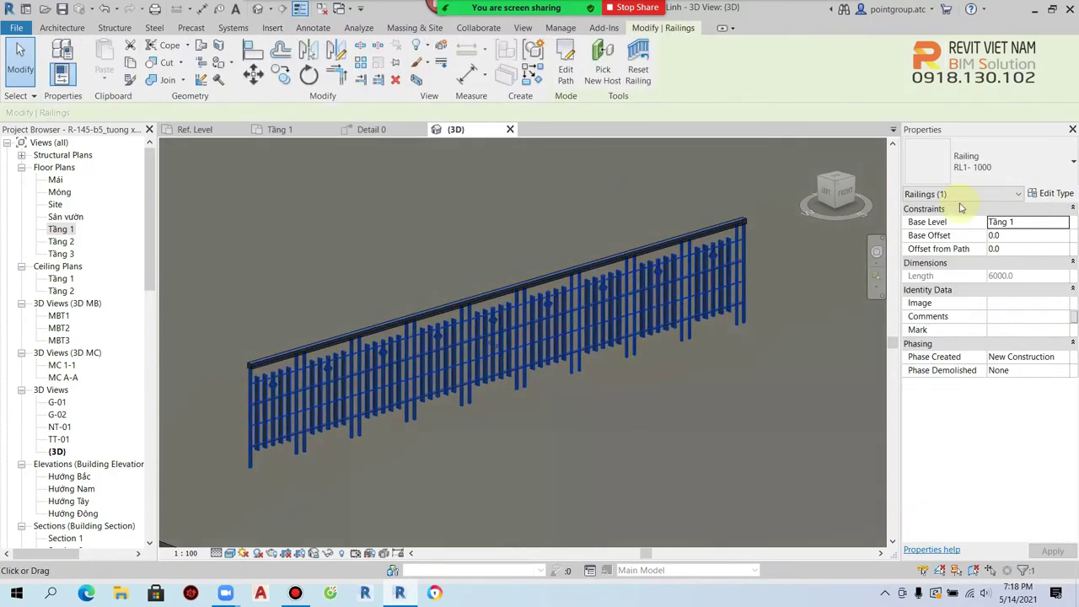
click(1060, 195)
click(679, 209)
click(502, 244)
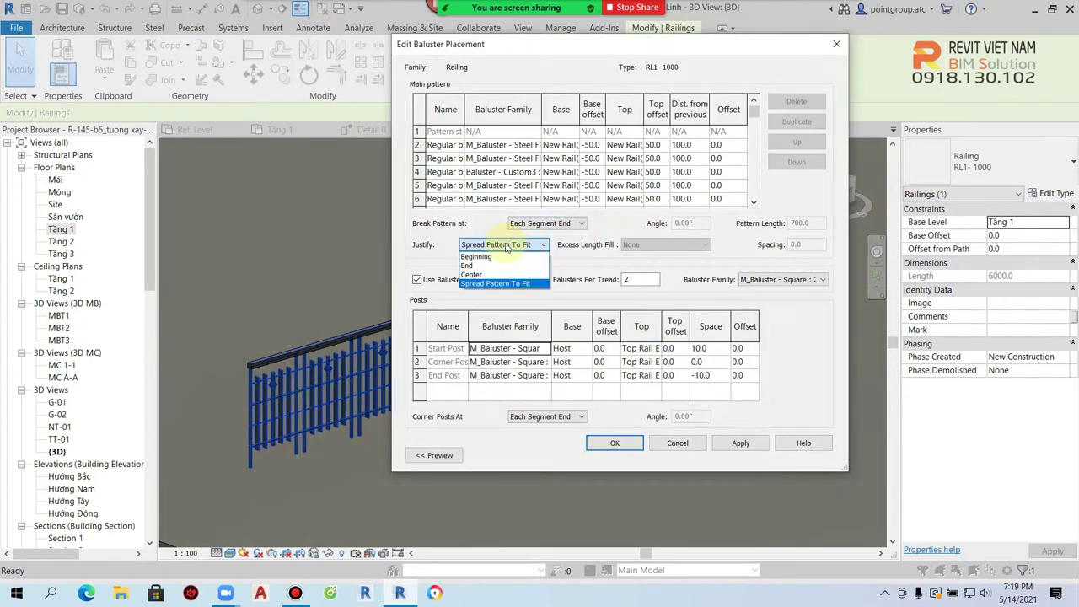
click(488, 279)
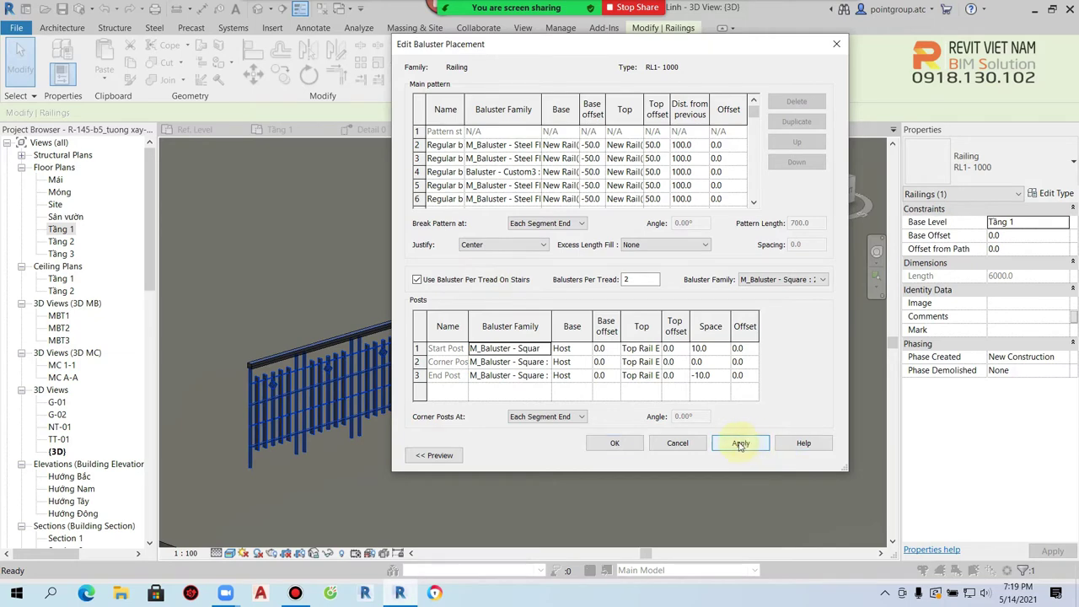
click(616, 444)
click(627, 456)
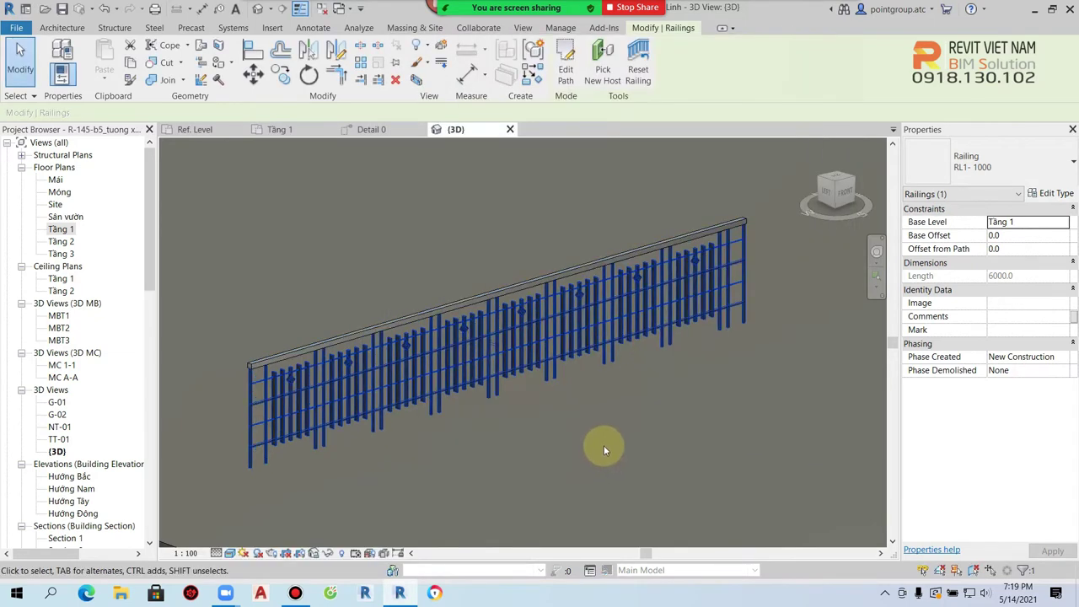
click(603, 444)
- Review the Excess Length Fill options and keep it at None
click(580, 337)
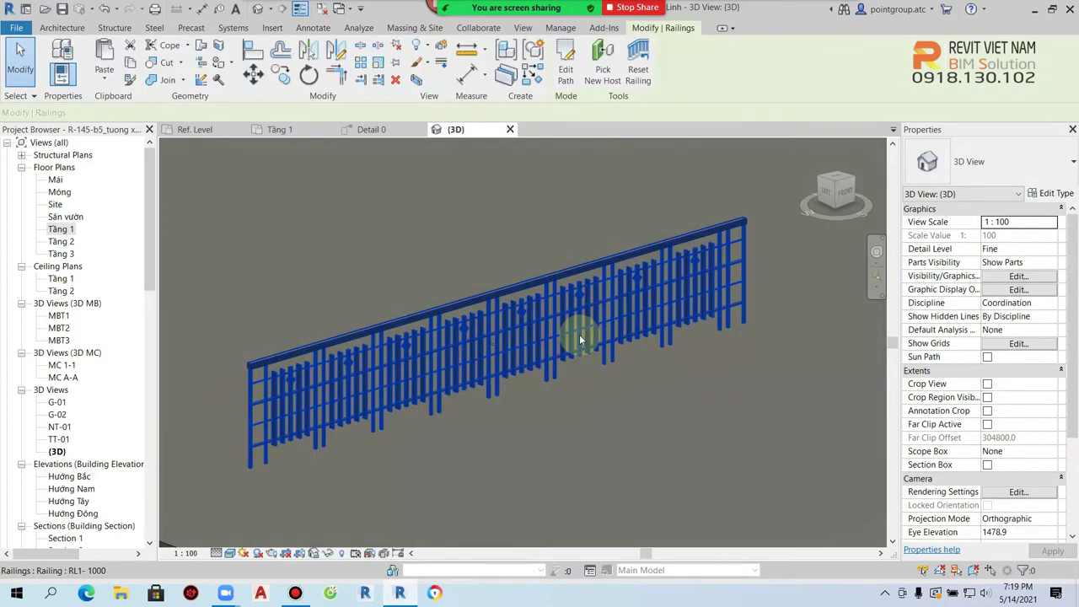
click(1053, 193)
click(640, 214)
click(628, 245)
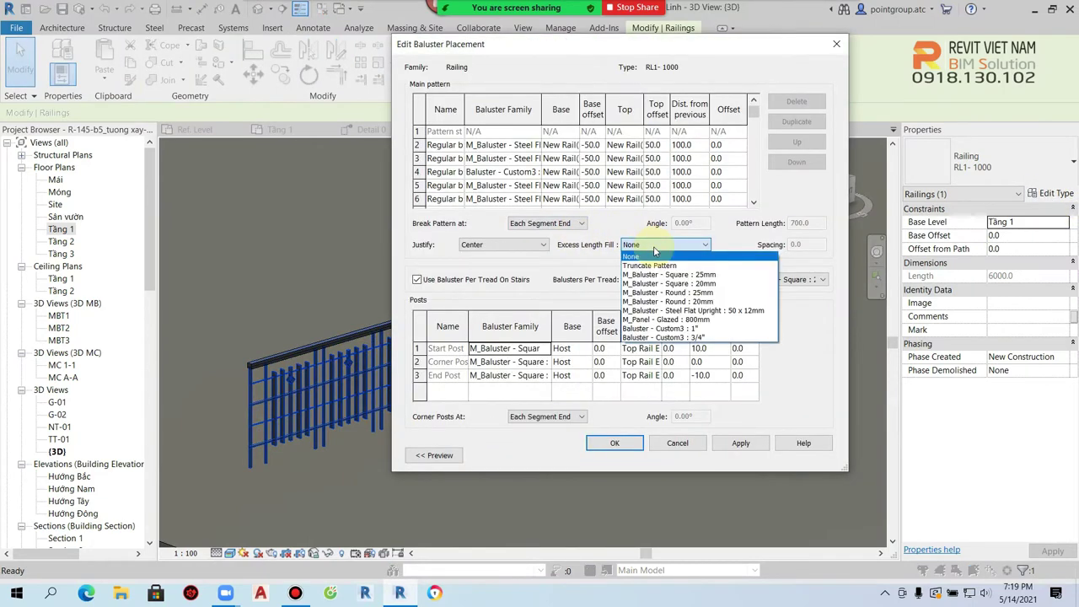
click(474, 250)
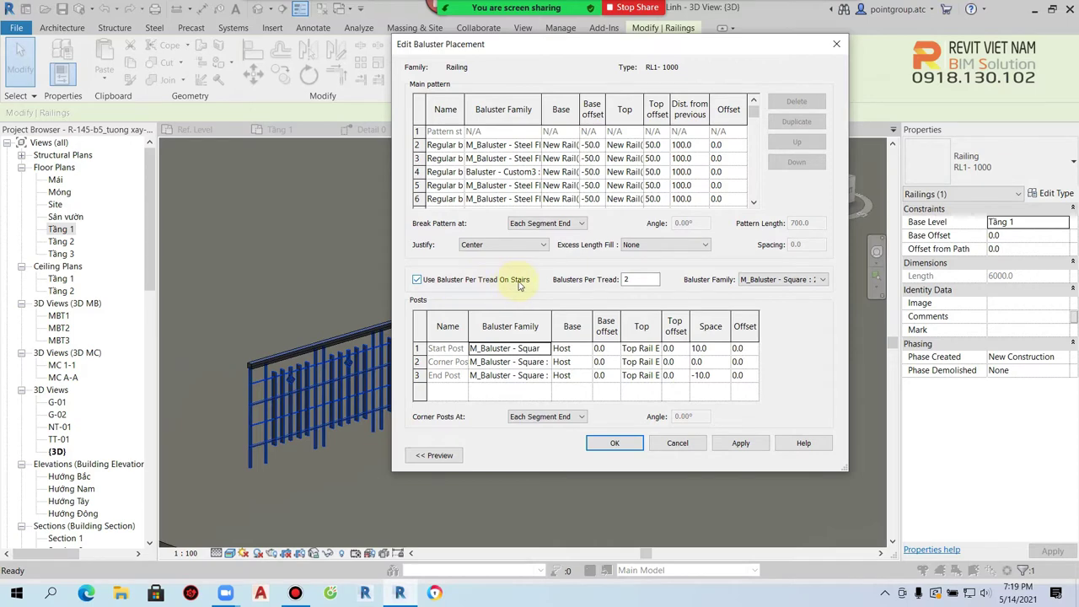
click(614, 442)
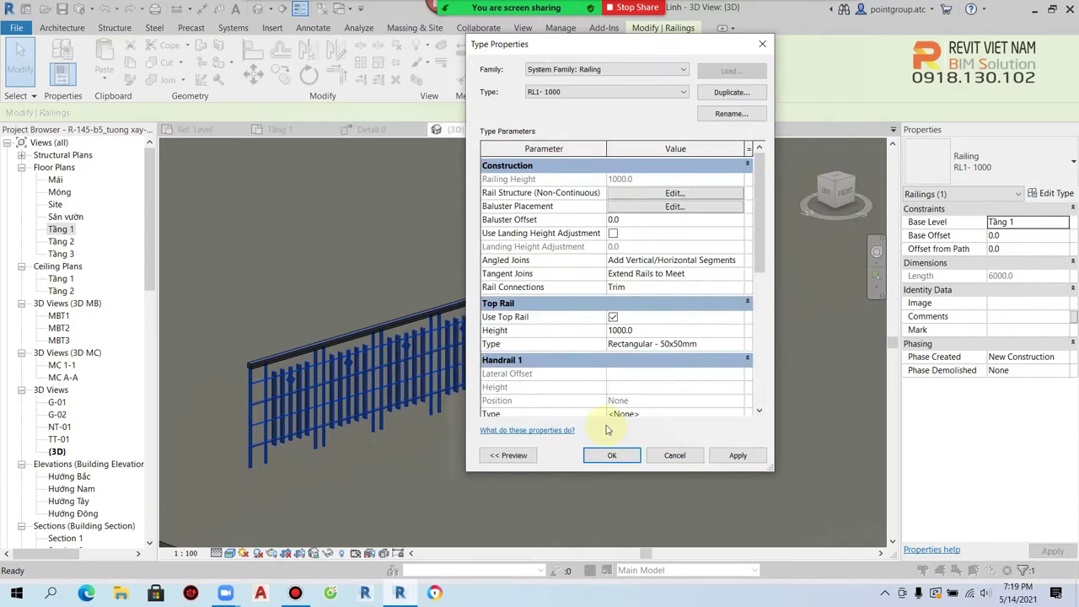
click(614, 451)
click(614, 446)
scroll(614, 434, down, 4)
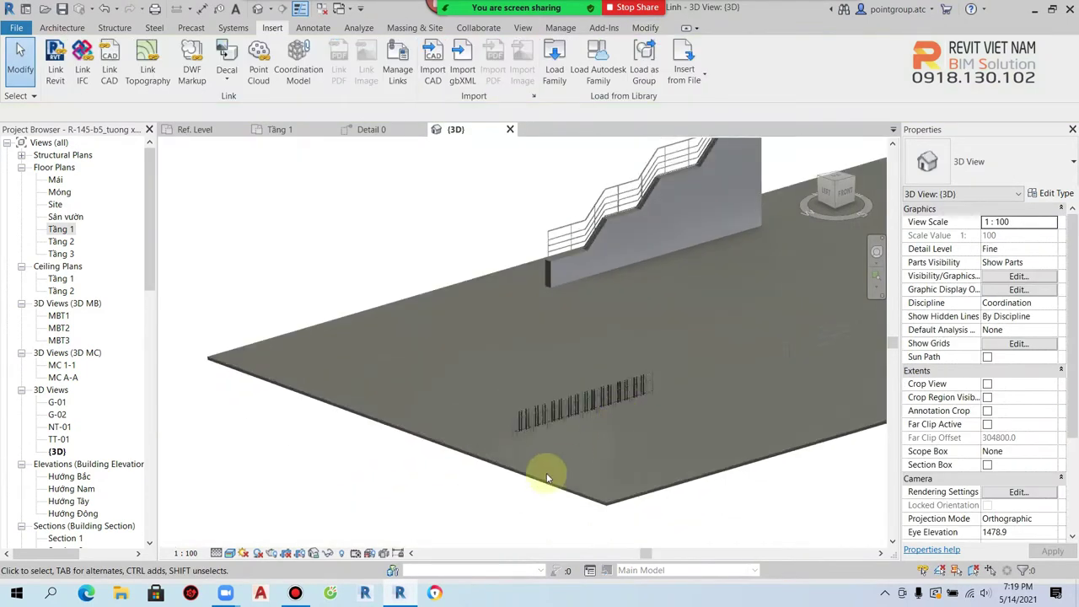
- Open the Tầng 2 floor plan and frame the building
double_click(61, 241)
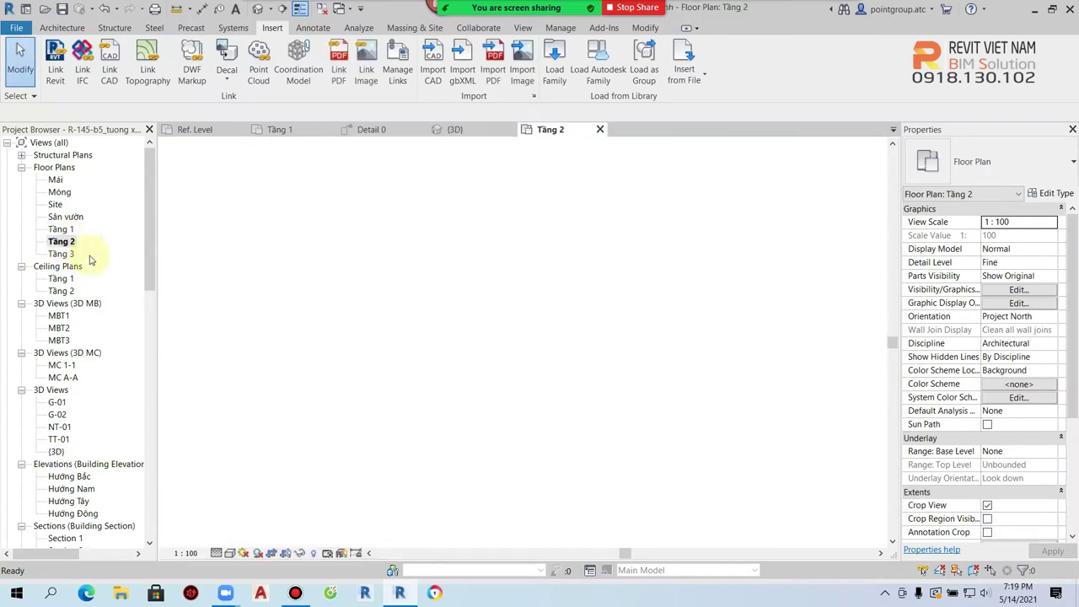
scroll(549, 379, up, 3)
middle_drag(539, 373, 345, 305)
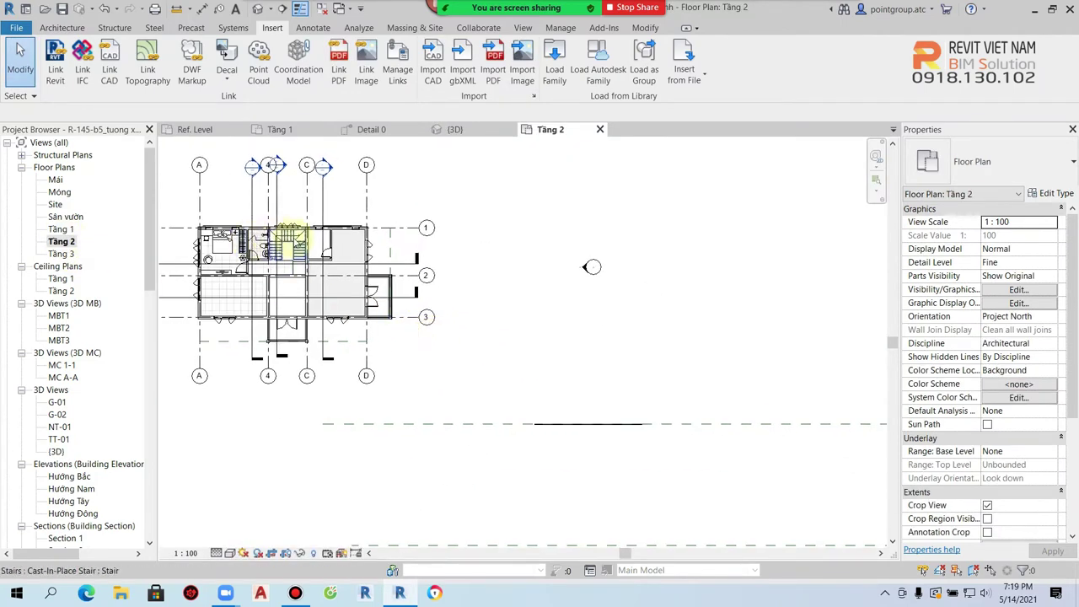
scroll(287, 241, up, 1)
- Sketch a straight 18-riser stair run in the empty area and finish the stair
click(290, 238)
click(532, 77)
scroll(598, 413, up, 3)
scroll(632, 447, down, 5)
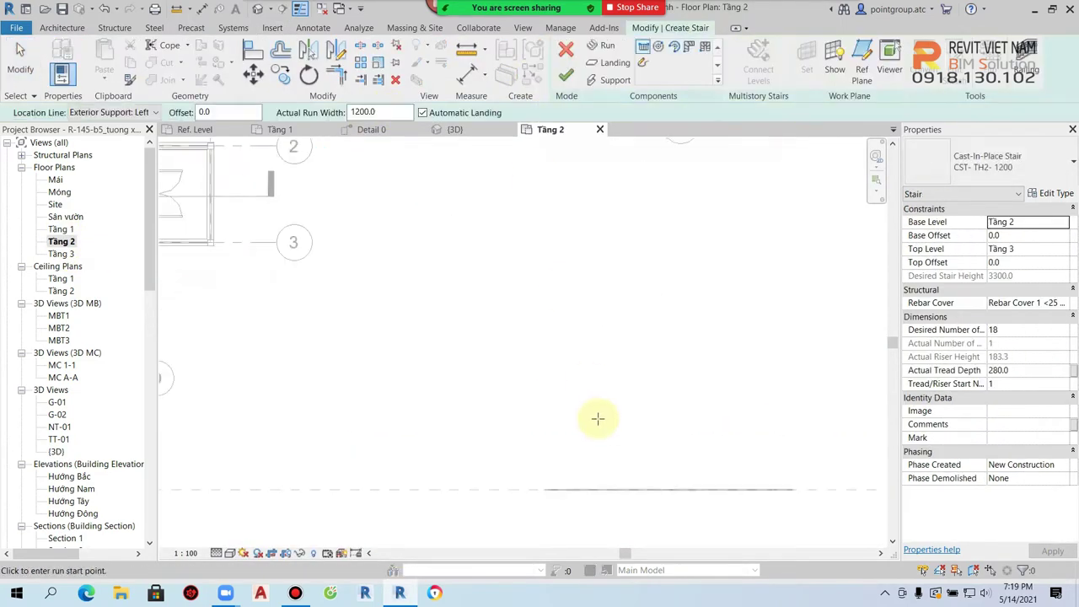
mouse_move(643, 454)
middle_down()
mouse_move(446, 378)
mouse_move(453, 315)
middle_up()
scroll(453, 315, up, 2)
click(448, 343)
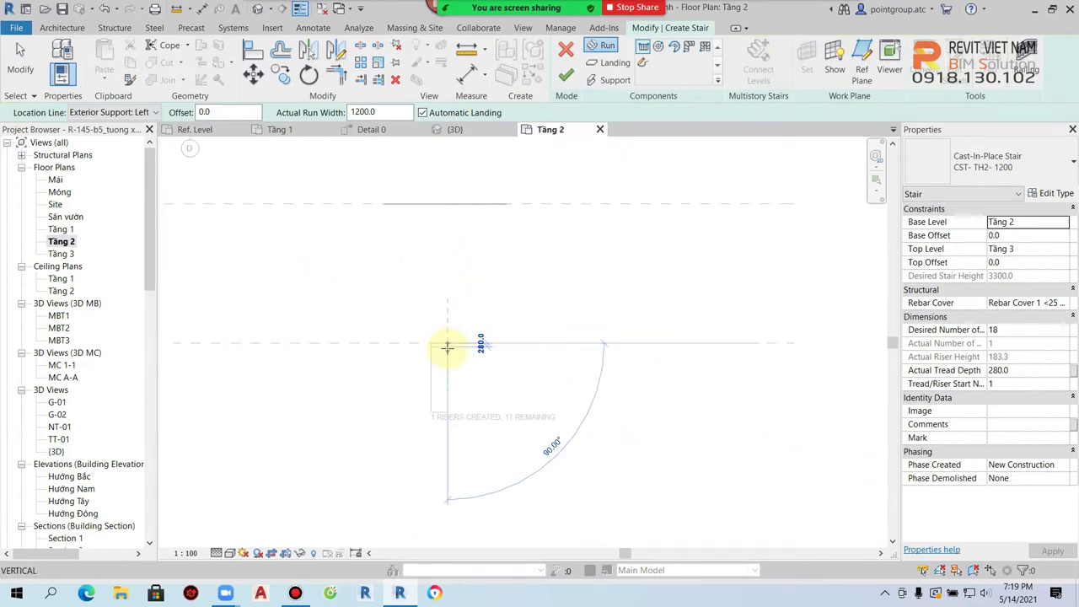
click(447, 280)
click(565, 75)
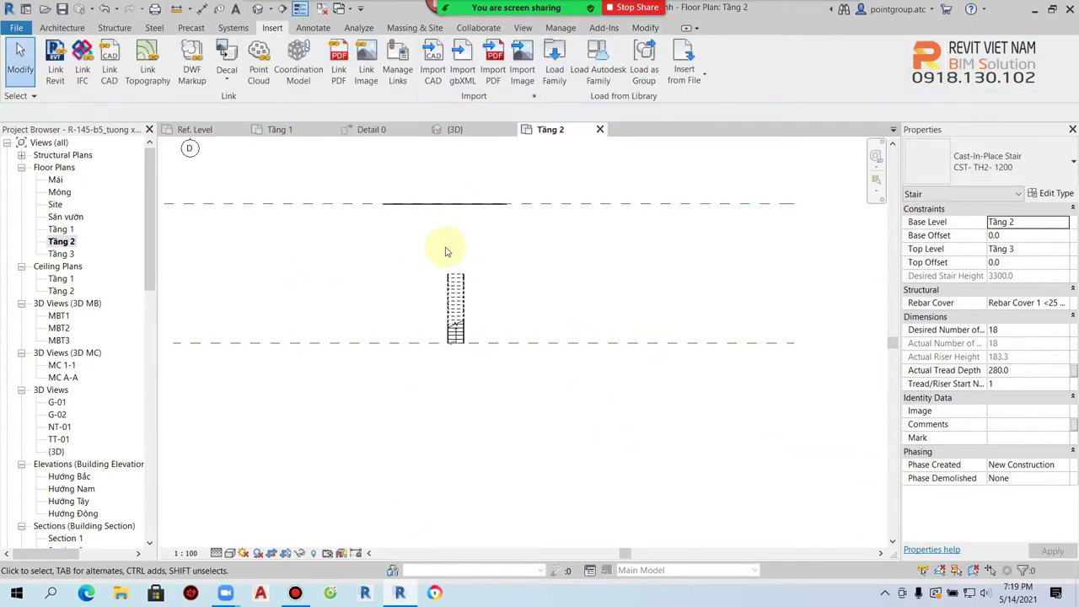
- Show the new stair in the {3D} view and select its left-side railing
click(257, 8)
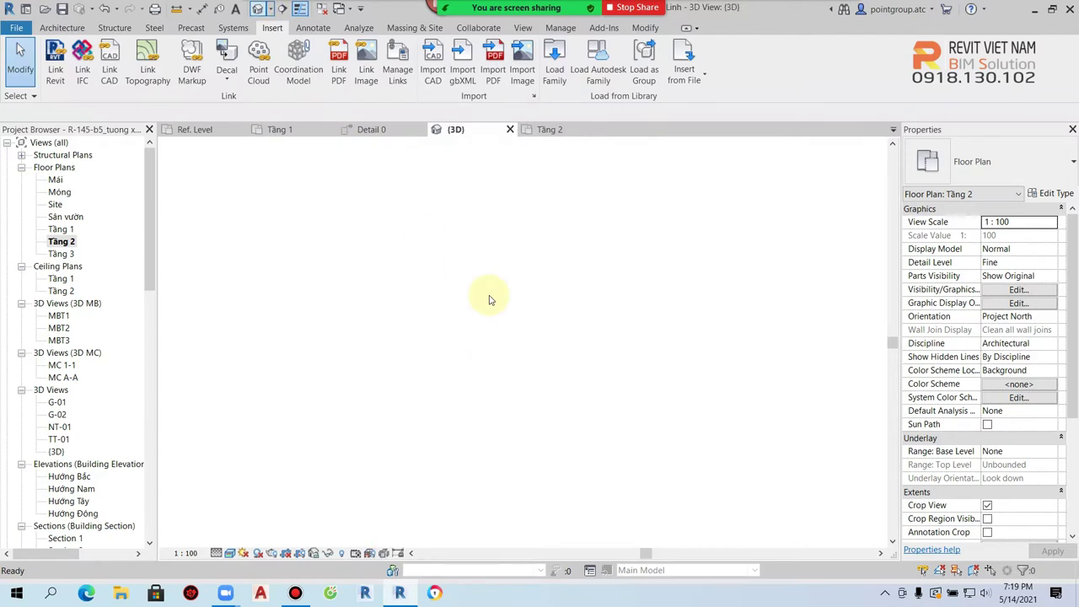
scroll(642, 385, up, 5)
scroll(705, 364, up, 2)
scroll(684, 395, up, 2)
middle_drag(679, 355, 723, 479)
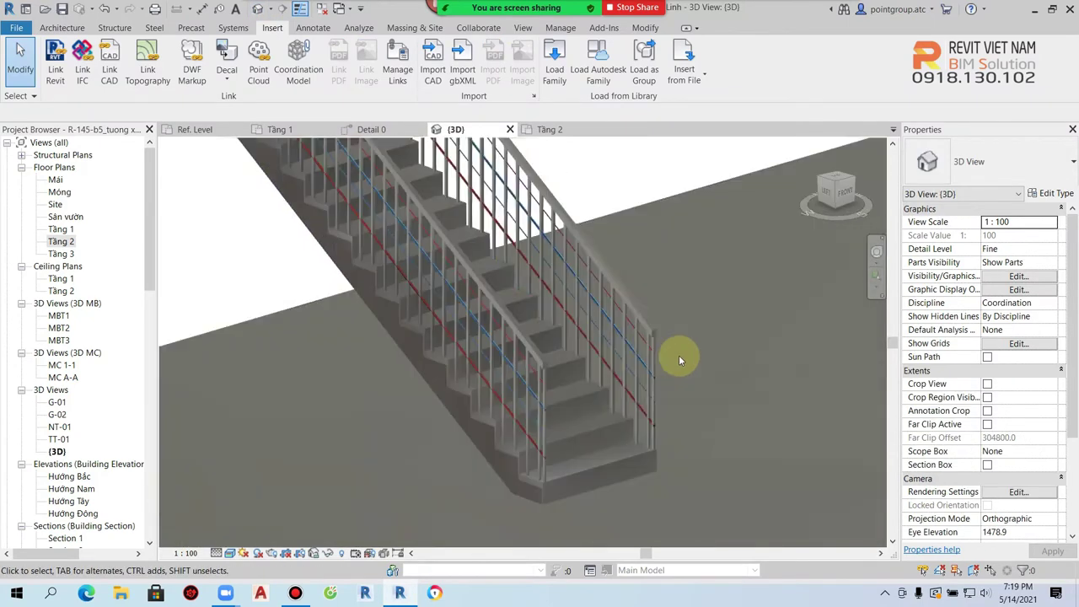
click(663, 408)
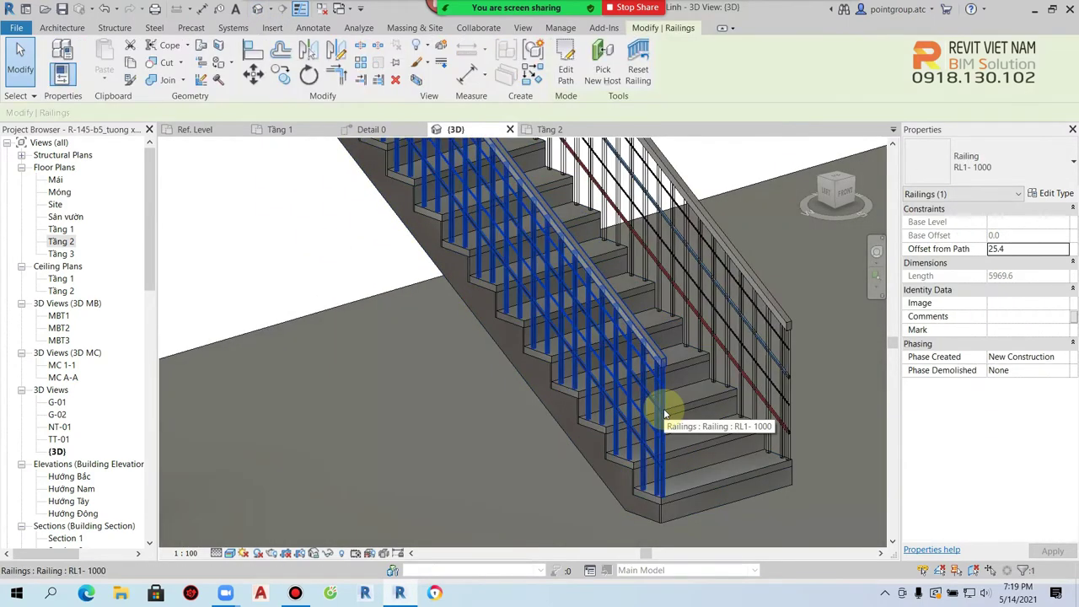
- Check the stair railing's baluster placement settings without changing them
scroll(638, 470, up, 5)
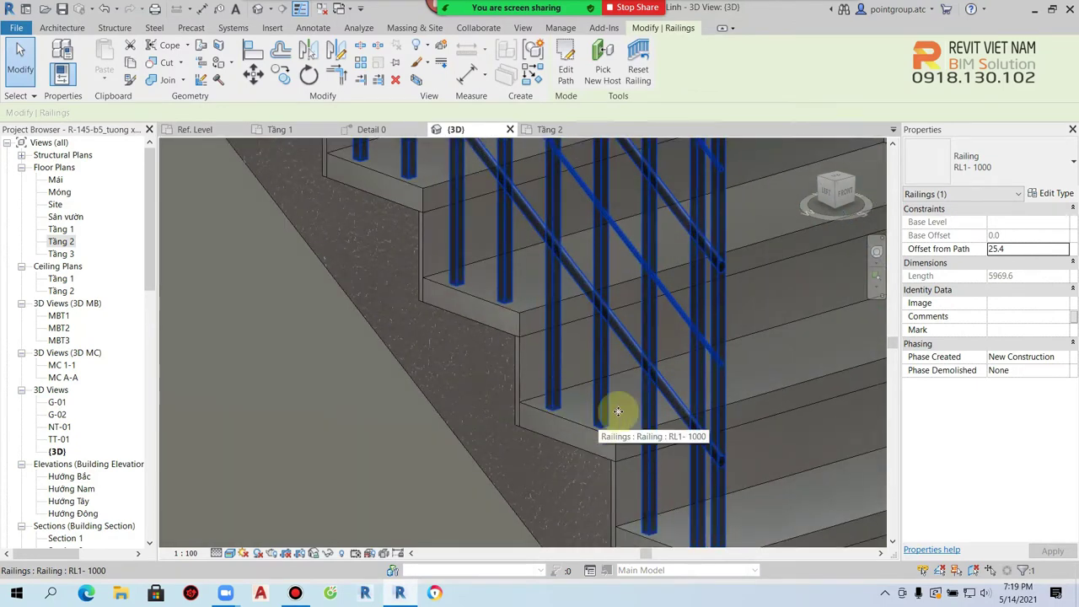
click(1045, 193)
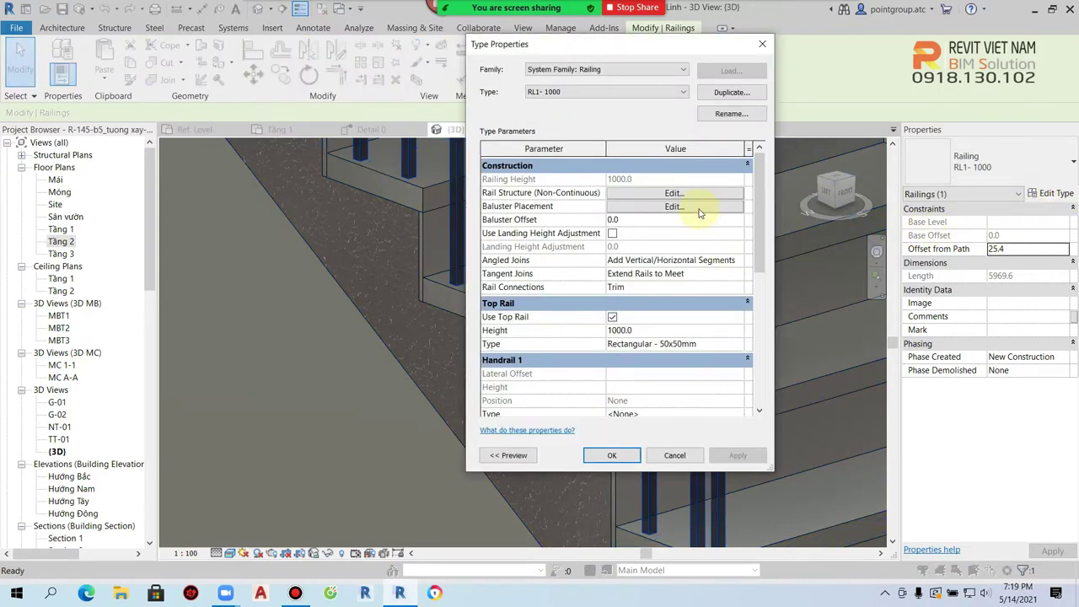
click(698, 209)
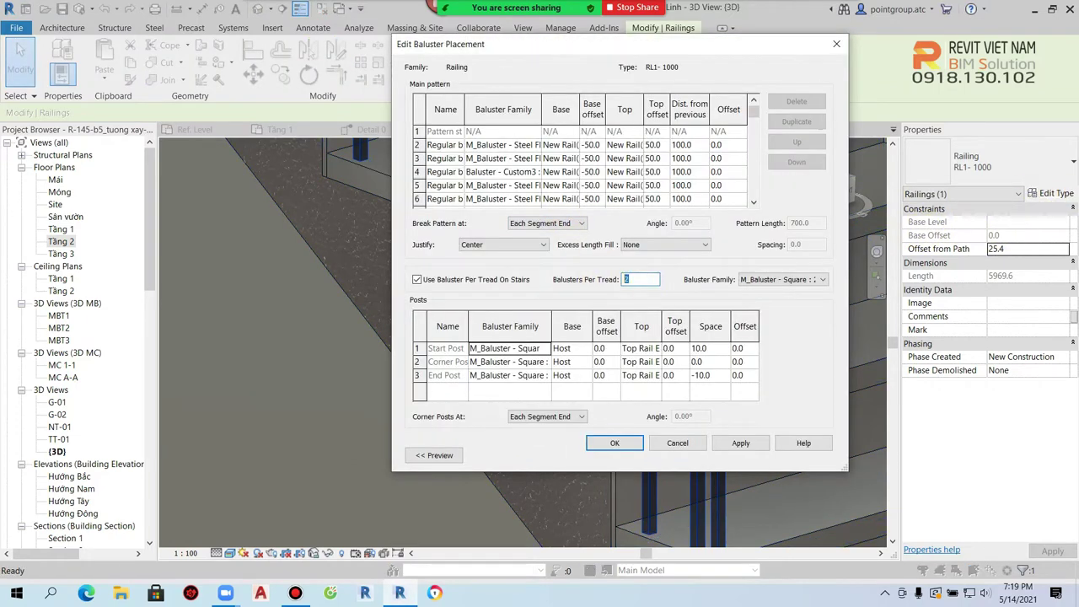
click(614, 442)
click(632, 454)
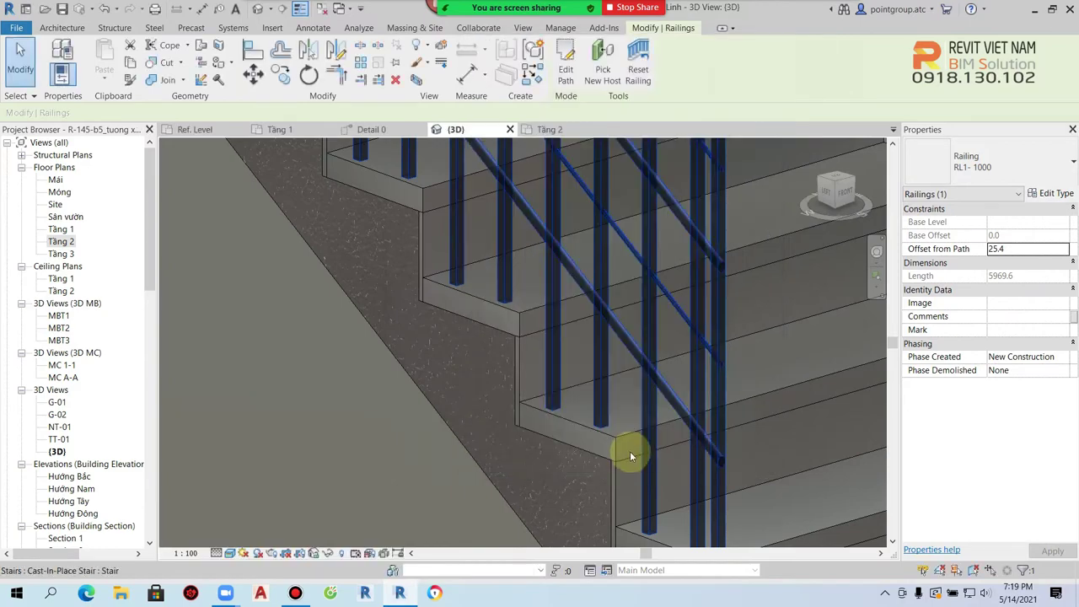
- Set the stair railing's baluster family to M_Baluster - Steel Flat Upright
scroll(636, 452, down, 2)
scroll(634, 451, down, 2)
middle_drag(634, 451, 721, 307)
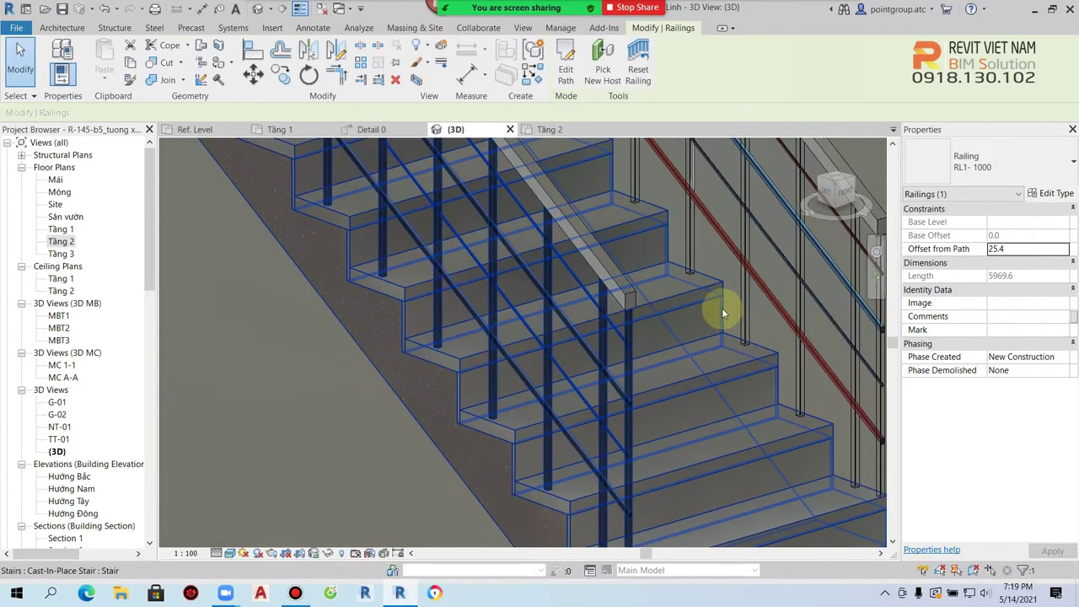
scroll(571, 410, up, 3)
scroll(571, 409, down, 1)
scroll(571, 410, down, 2)
scroll(573, 410, down, 2)
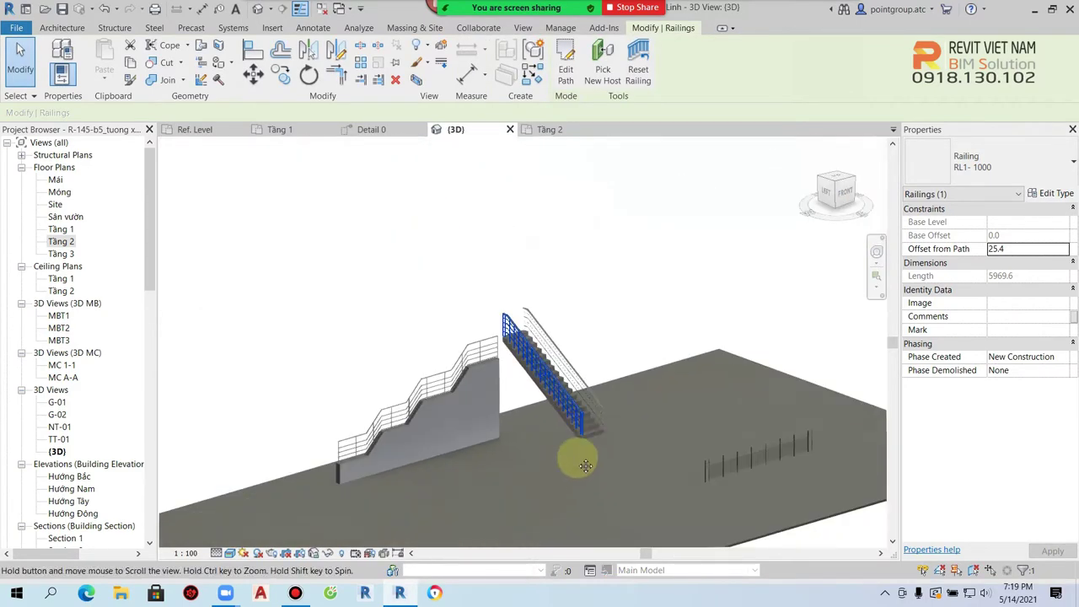
middle_drag(579, 458, 411, 356)
scroll(412, 355, up, 5)
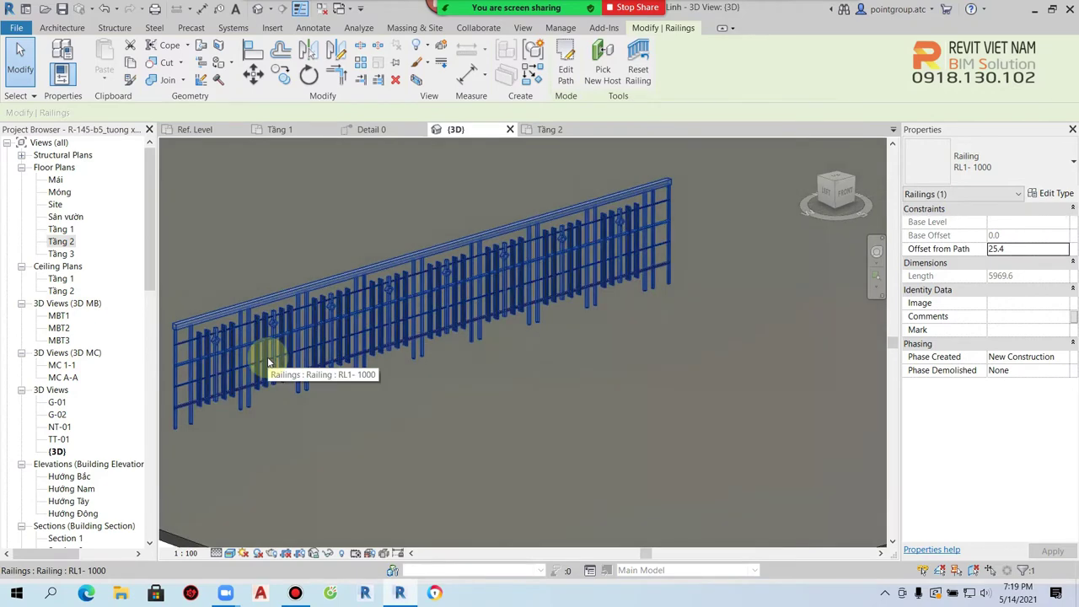
scroll(421, 297, down, 3)
scroll(549, 292, up, 2)
scroll(571, 373, up, 2)
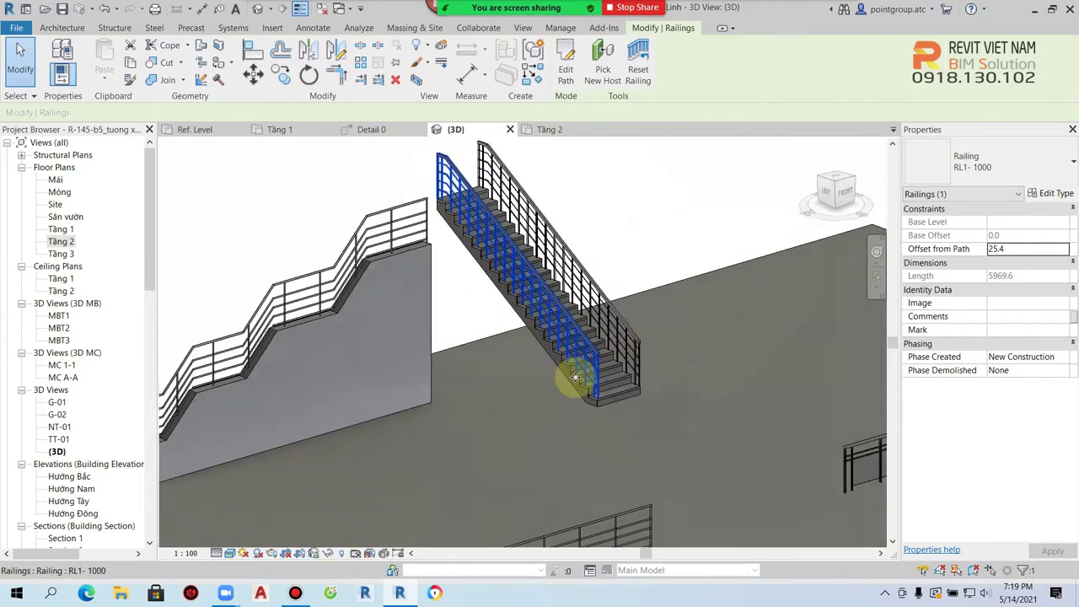
scroll(618, 373, up, 2)
scroll(618, 373, up, 2)
scroll(595, 364, up, 2)
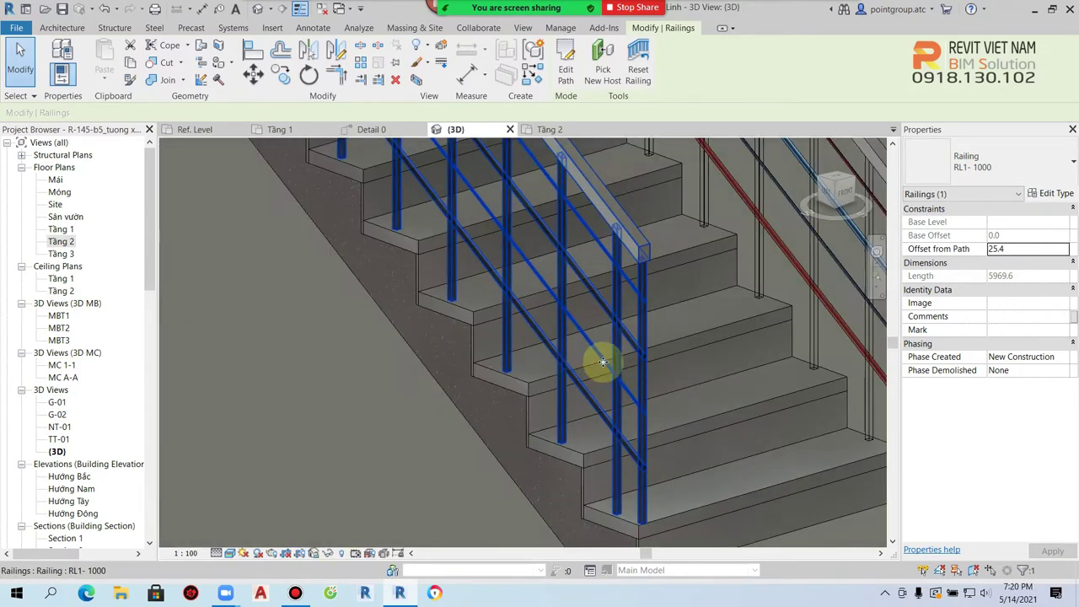
click(1058, 193)
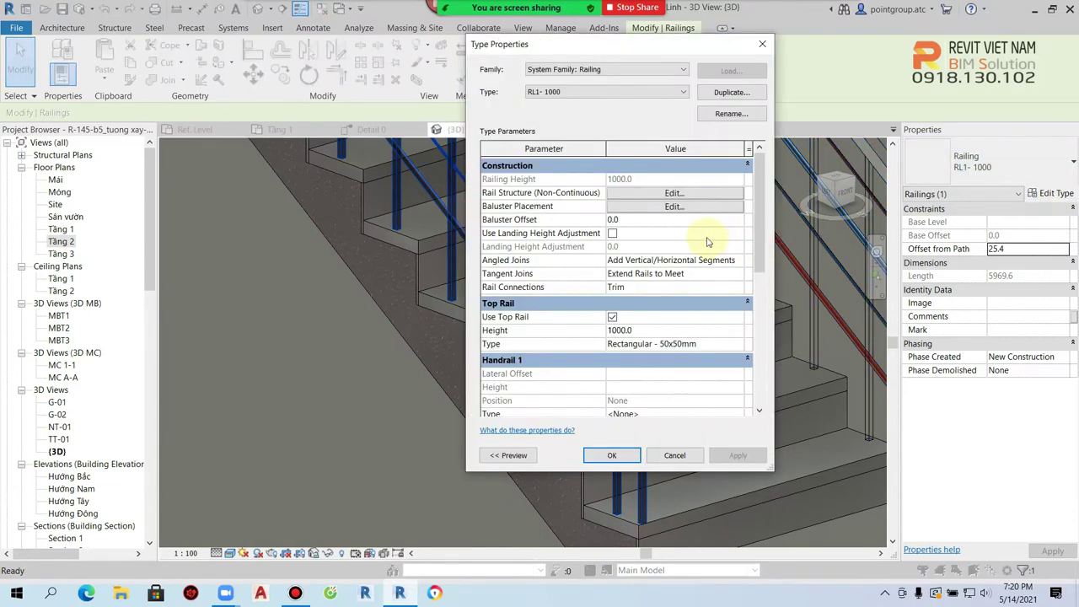
click(674, 206)
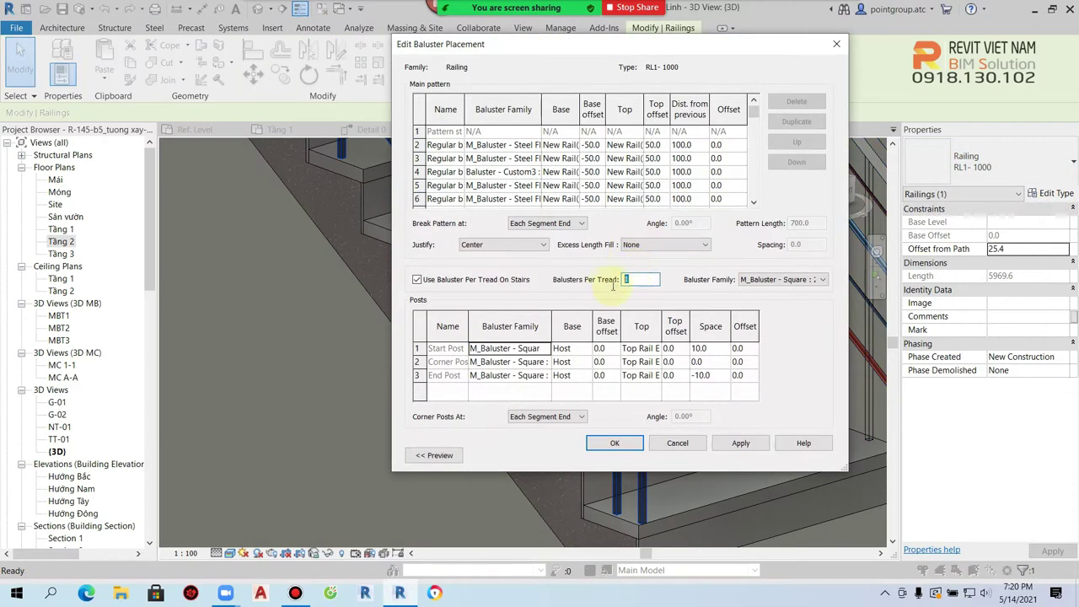
click(822, 279)
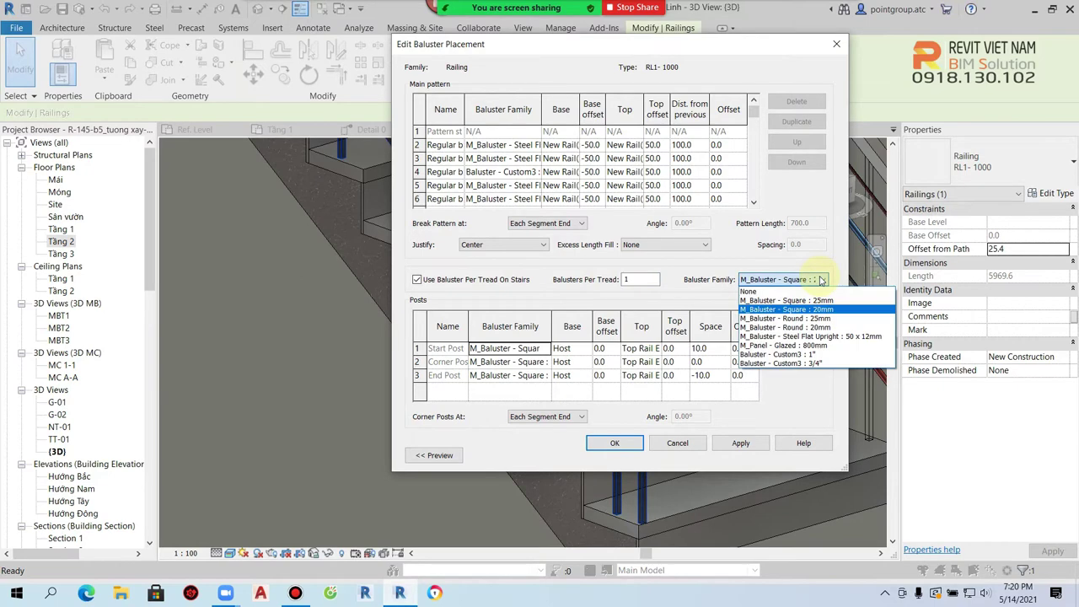
click(829, 337)
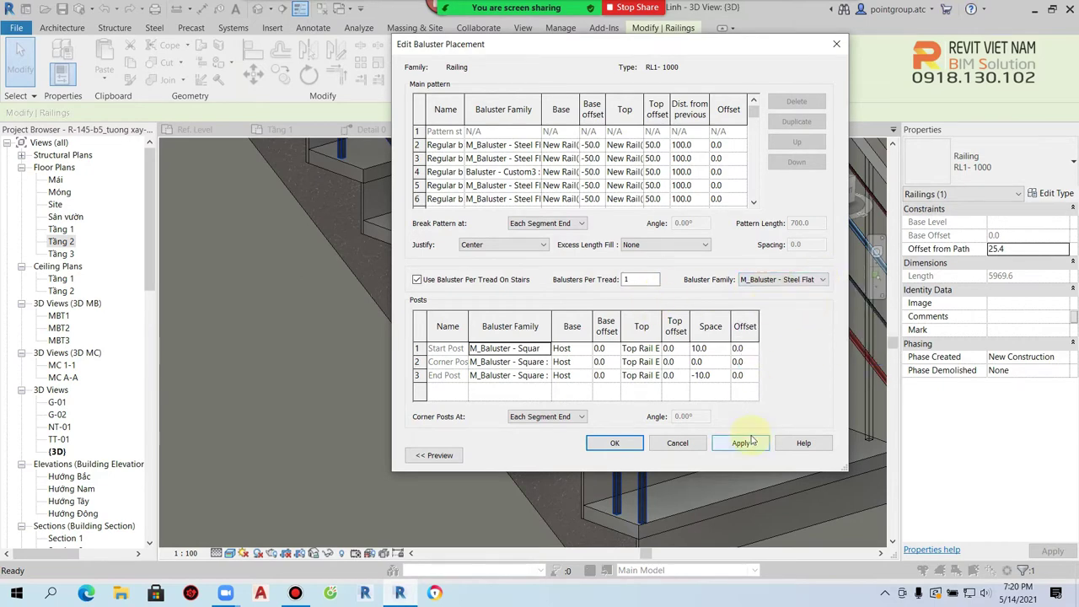
click(614, 443)
click(619, 450)
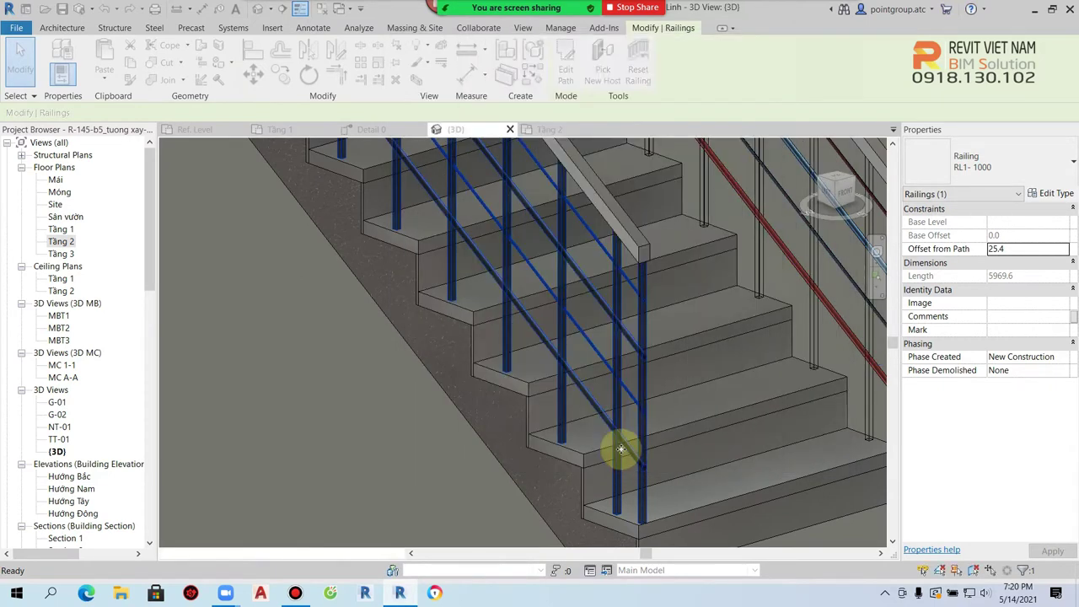
- Inspect the stair and floor railings, then reselect the stair's railing
click(700, 477)
scroll(700, 476, down, 3)
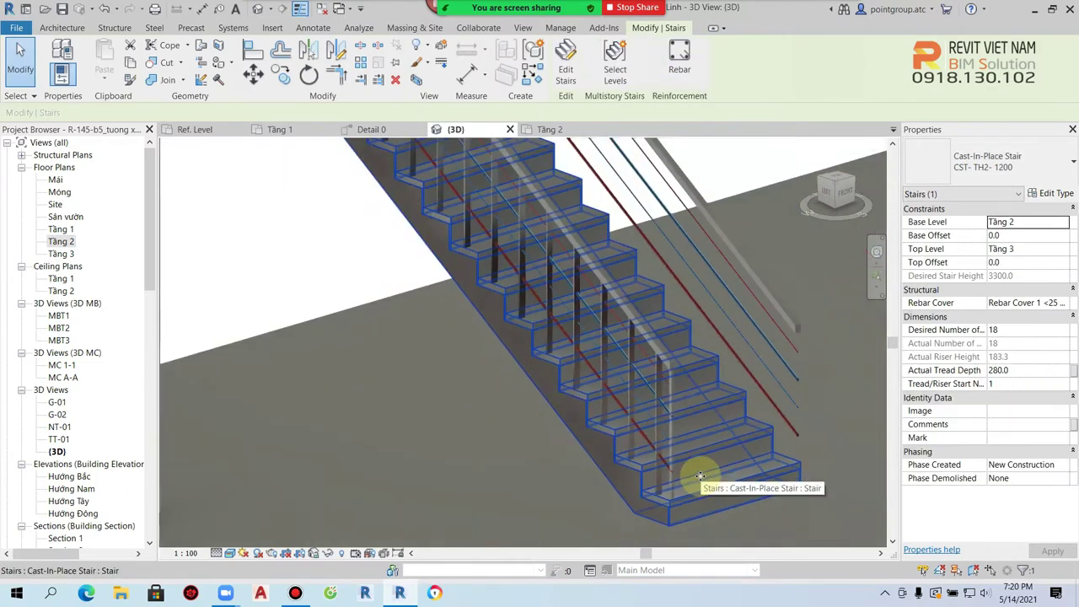
key(Escape)
scroll(558, 506, up, 2)
scroll(546, 506, up, 2)
scroll(546, 506, up, 2)
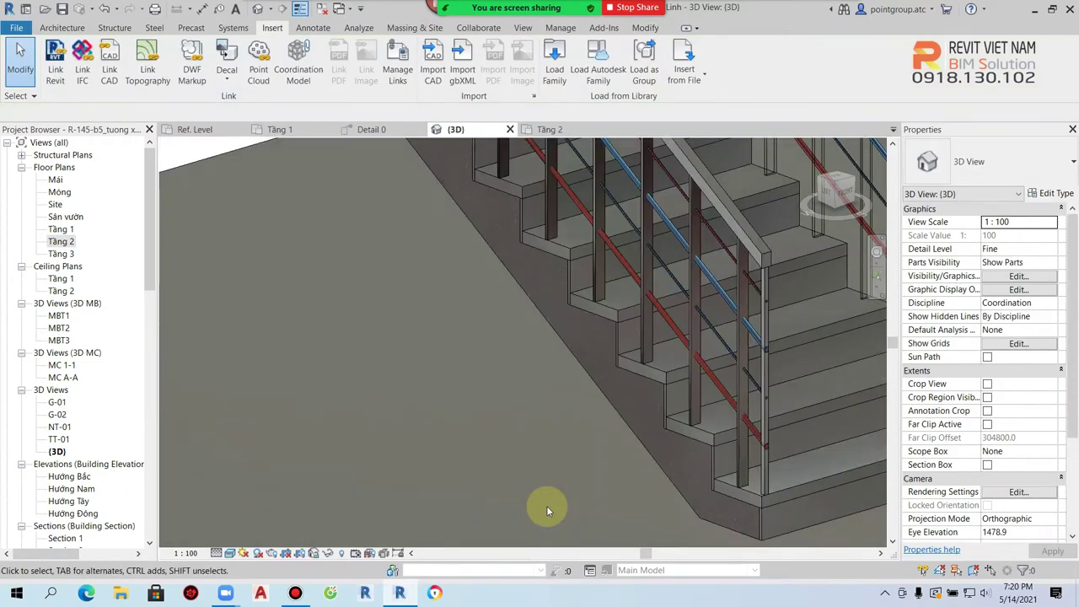
scroll(546, 506, down, 3)
scroll(628, 281, down, 2)
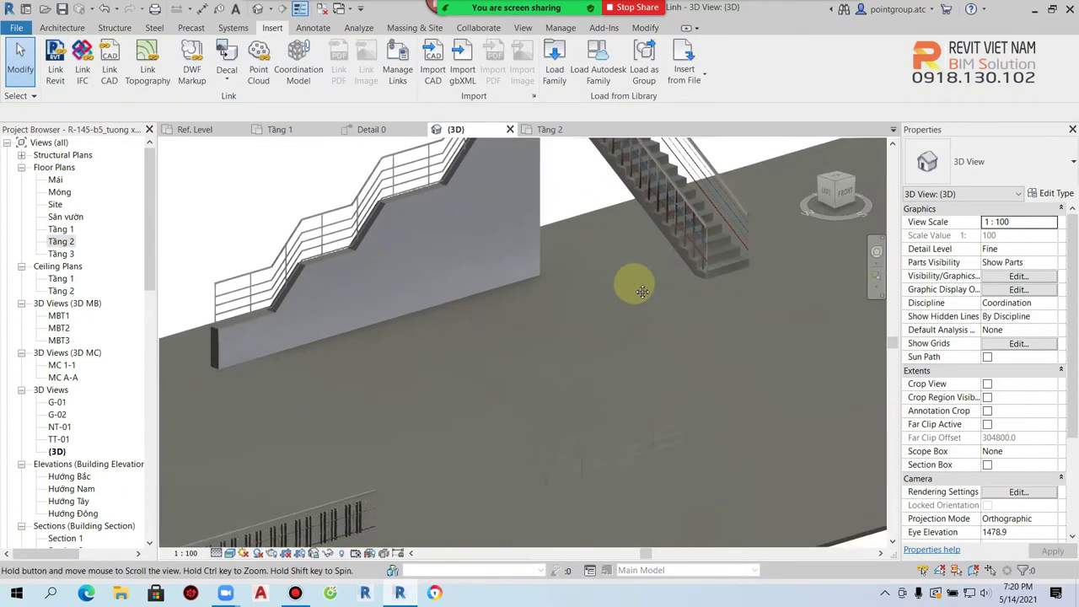
scroll(527, 364, down, 2)
scroll(335, 413, up, 4)
click(335, 413)
scroll(349, 397, down, 3)
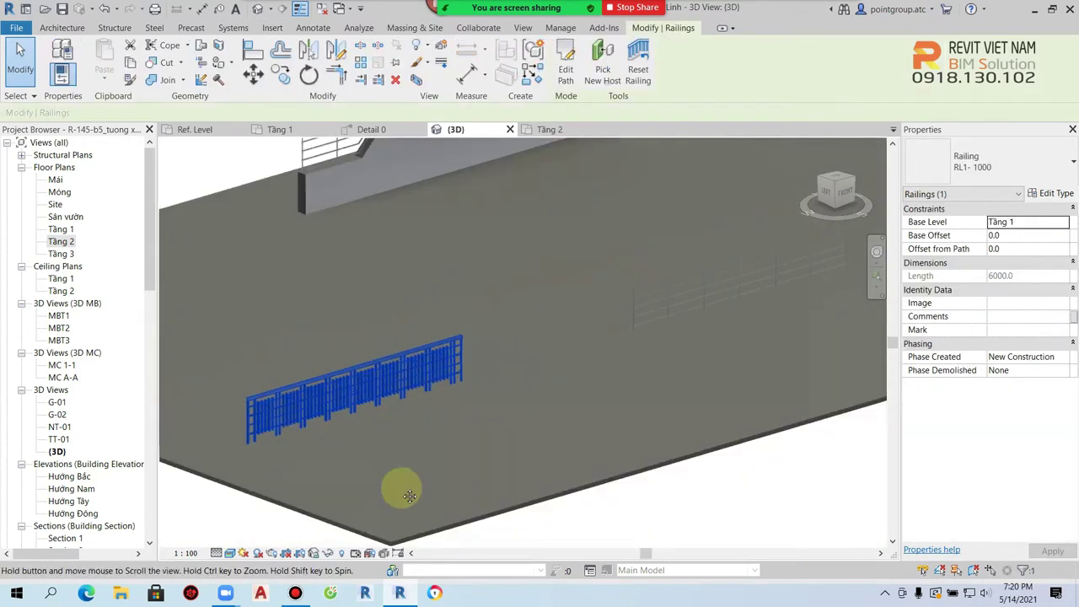
scroll(374, 506, up, 3)
scroll(508, 389, up, 2)
scroll(507, 390, up, 2)
click(539, 382)
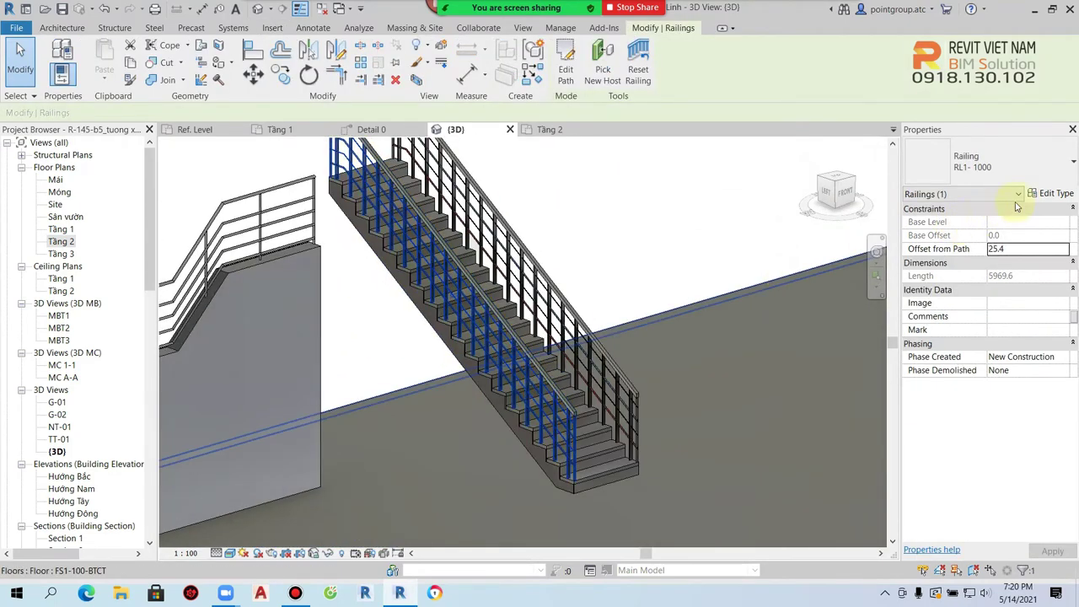
- Confirm the steel flat baluster placement for the RL1-1000 railing type
click(1050, 193)
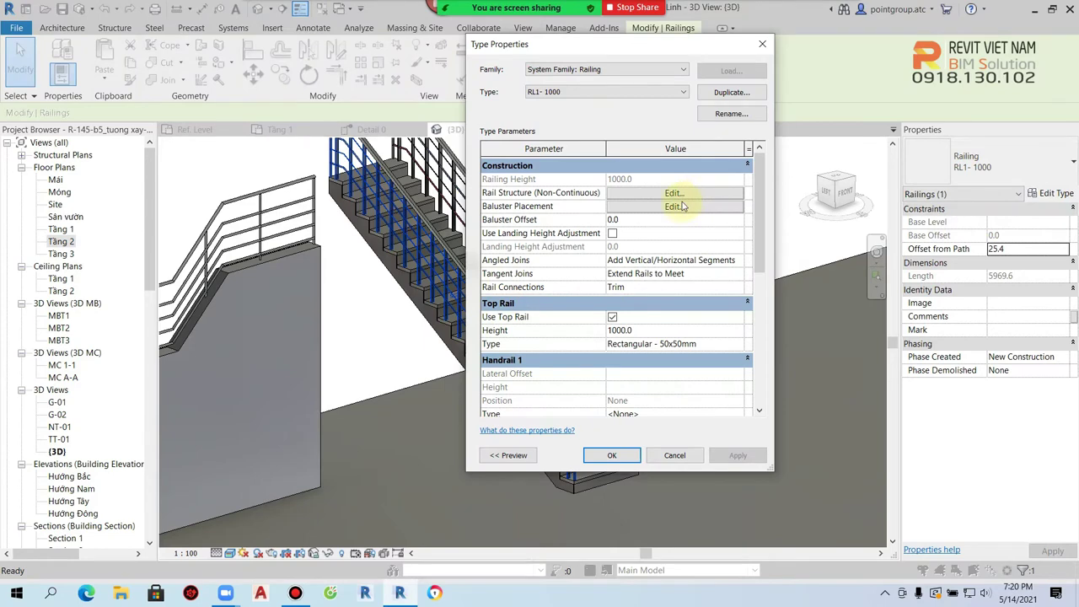
click(673, 206)
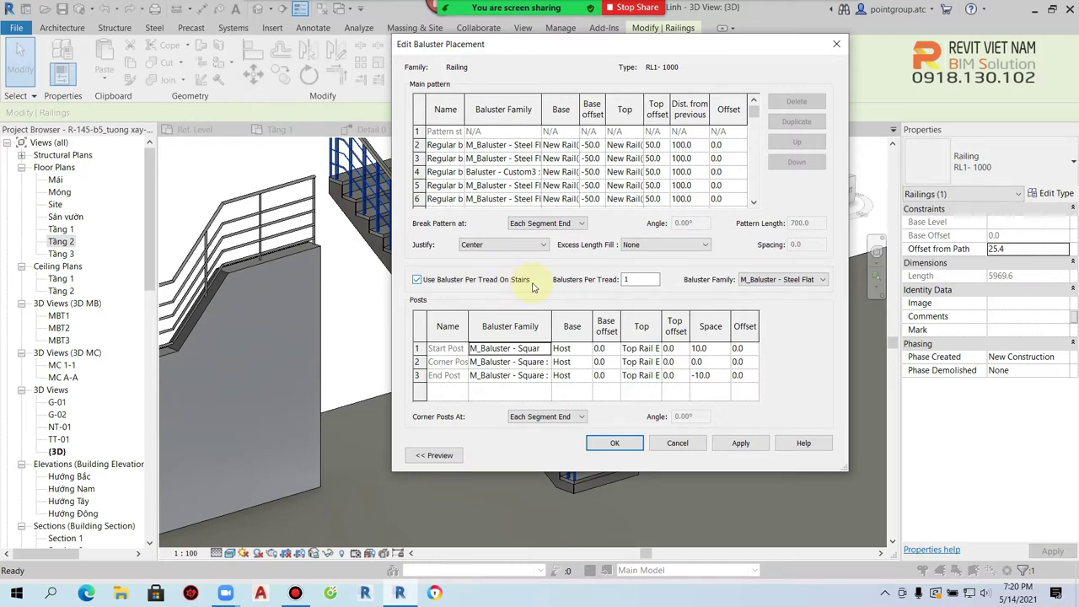
click(615, 442)
click(621, 453)
click(730, 394)
- Inspect the updated railing in 3D and open the Load Autodesk Family library
scroll(733, 386, down, 3)
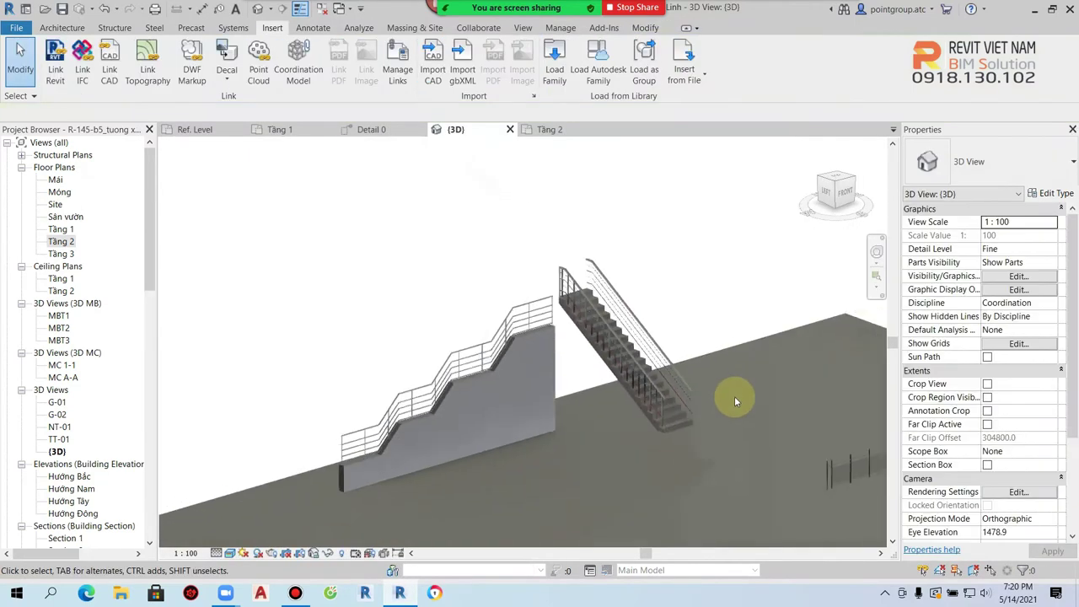
middle_drag(734, 380, 773, 298)
scroll(611, 376, up, 3)
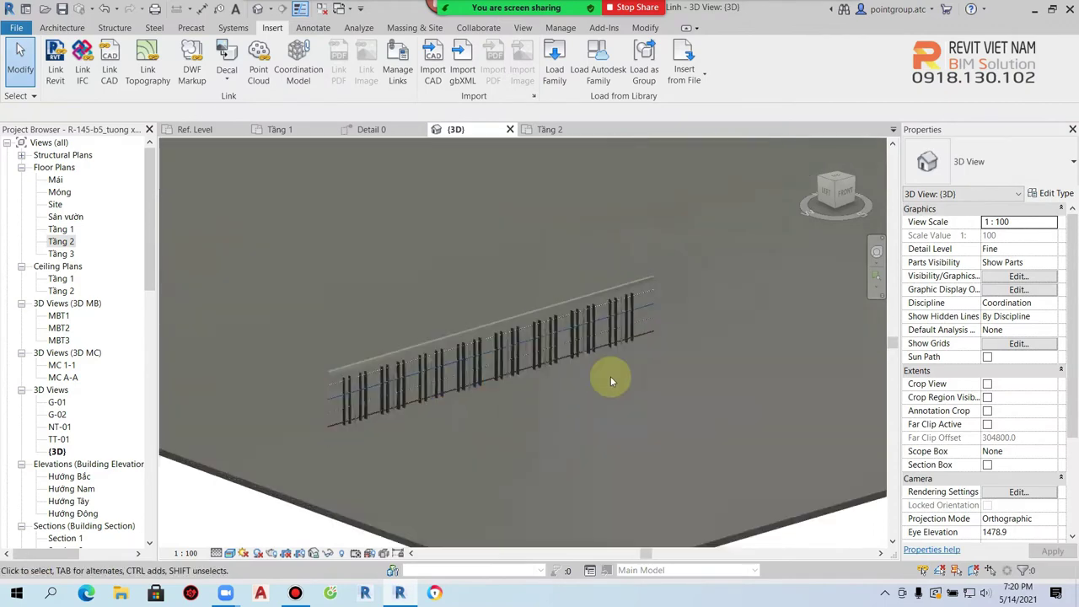
scroll(610, 376, up, 2)
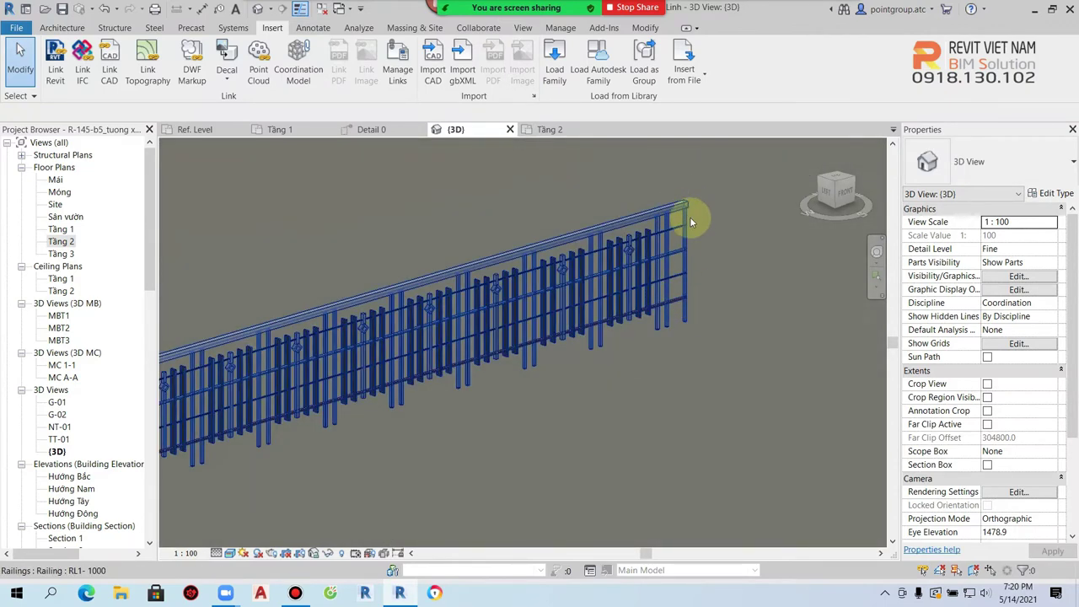
scroll(682, 206, down, 3)
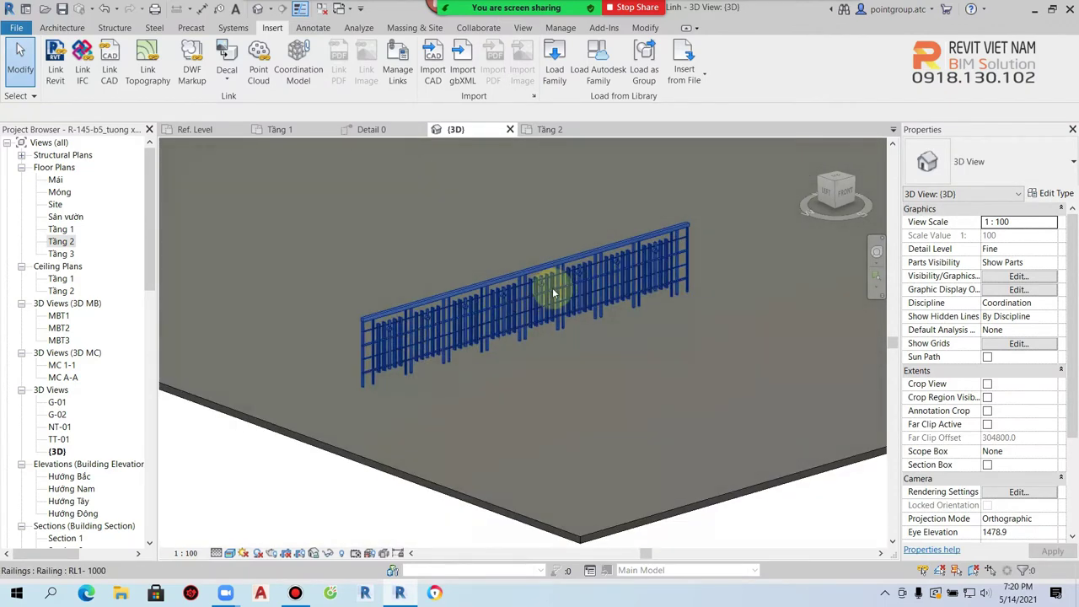
scroll(548, 297, up, 2)
click(624, 295)
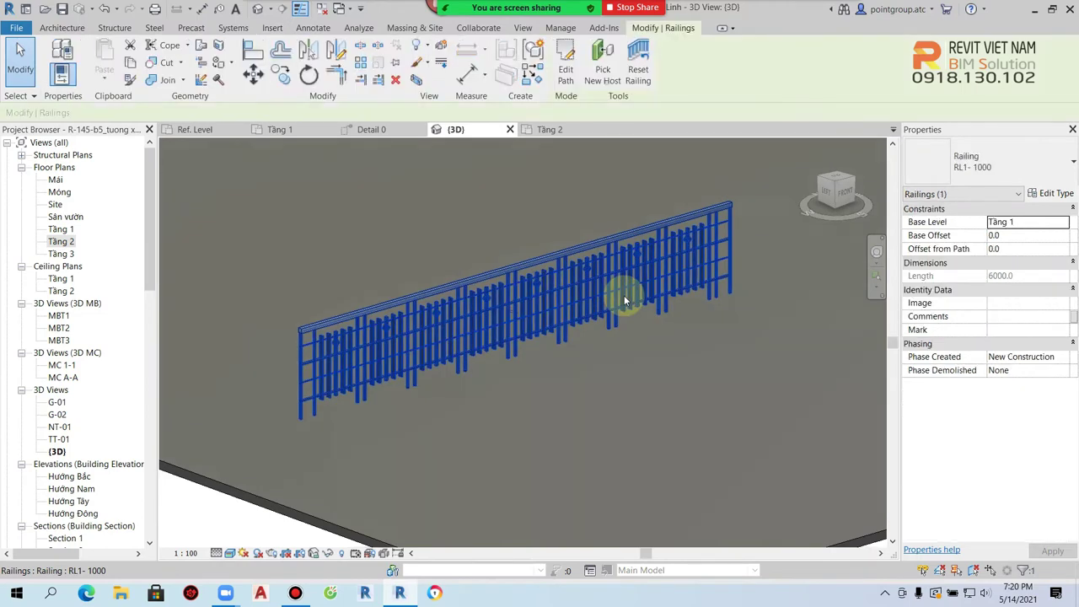
click(648, 368)
click(598, 69)
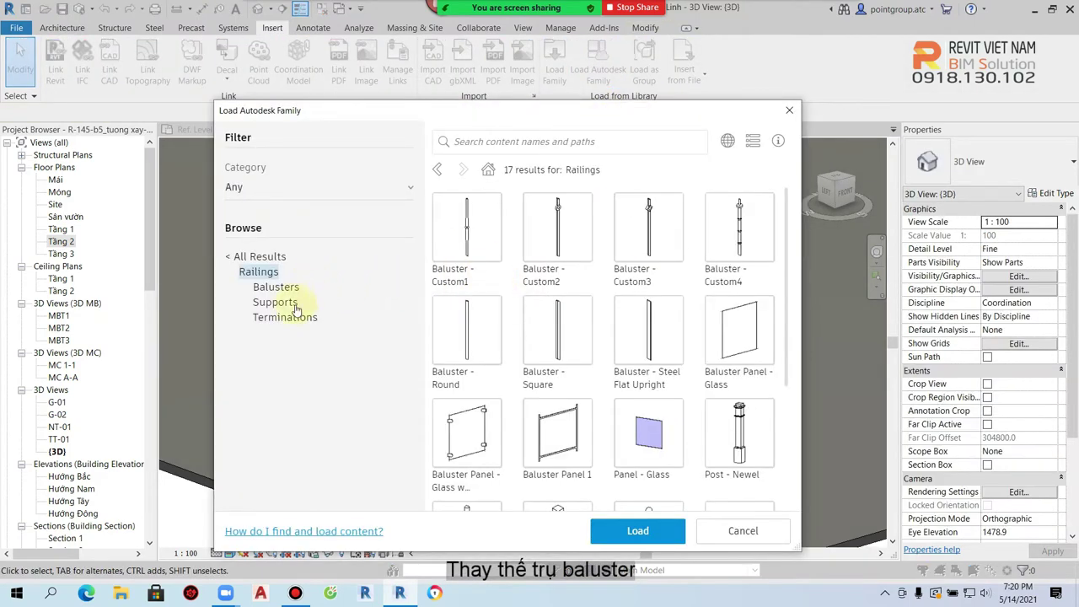
- Browse the Autodesk library to the Railings > Balusters families
click(279, 290)
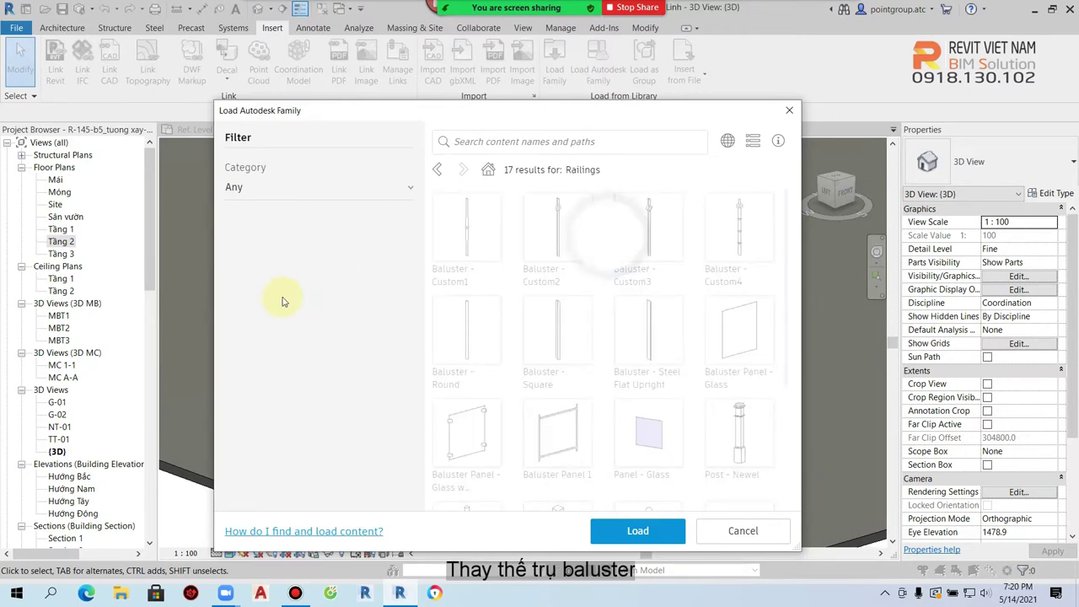
click(246, 257)
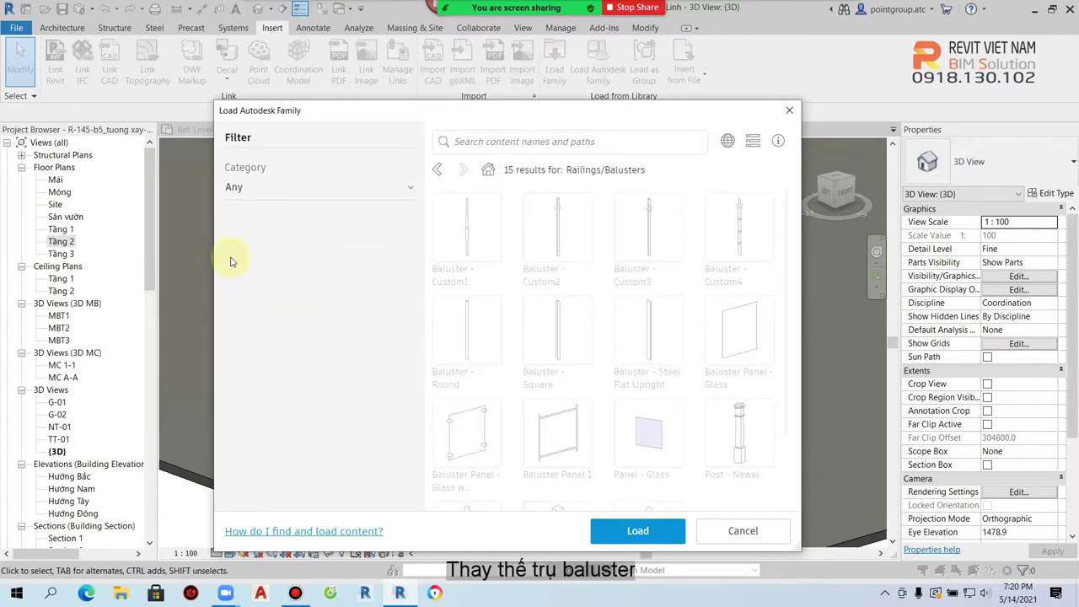
scroll(282, 476, down, 3)
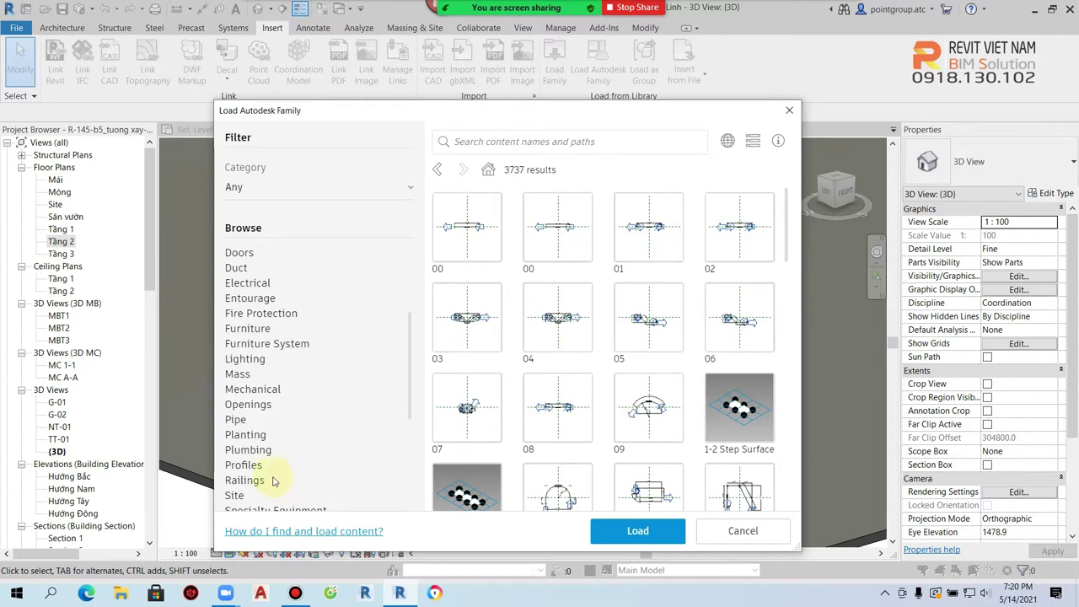
scroll(276, 463, down, 4)
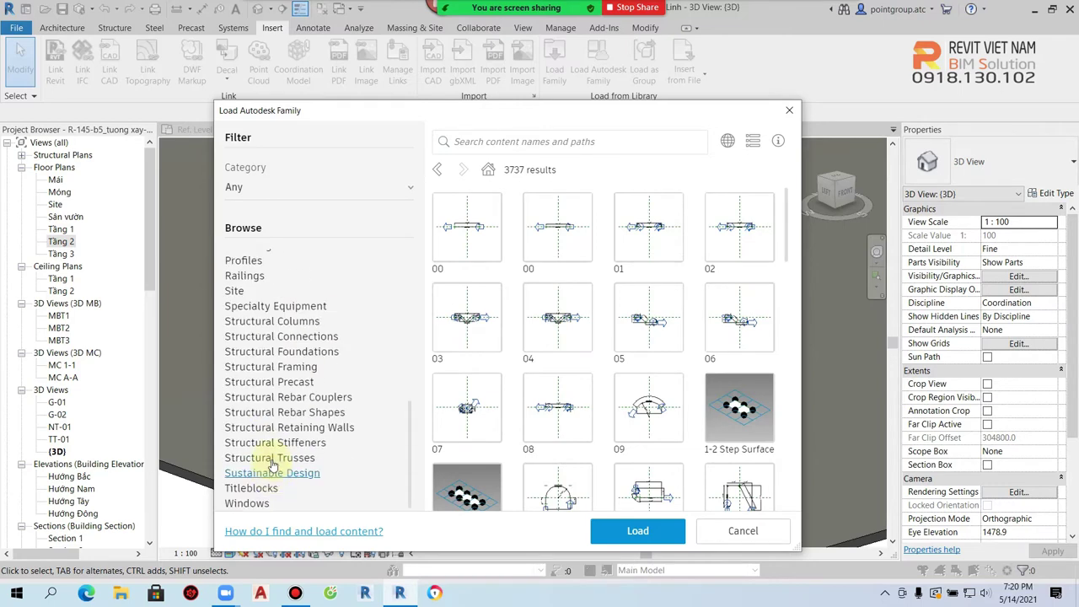
click(249, 276)
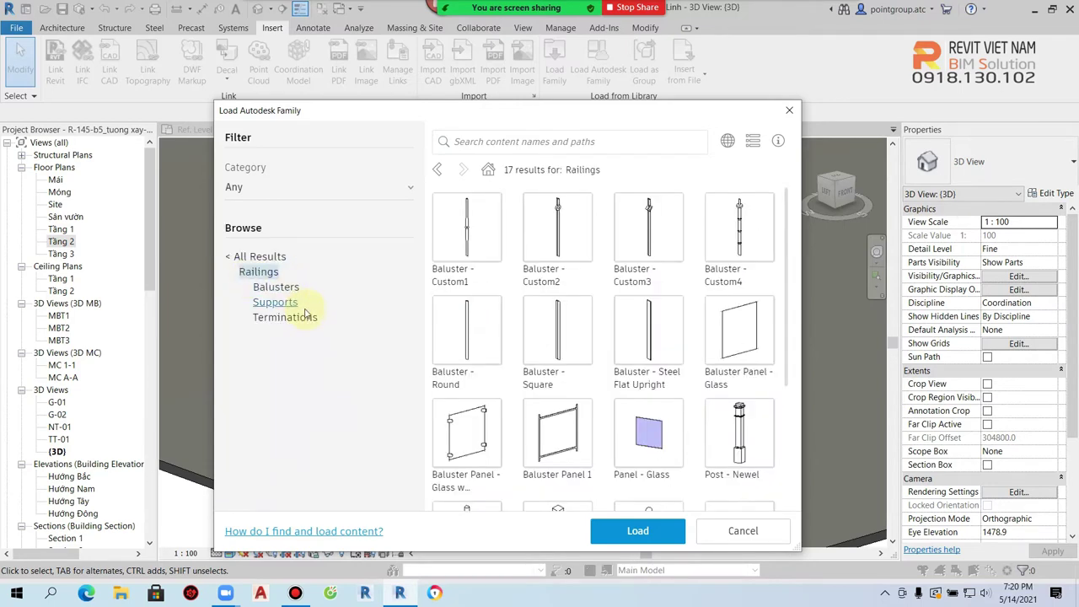
click(279, 287)
scroll(569, 310, down, 2)
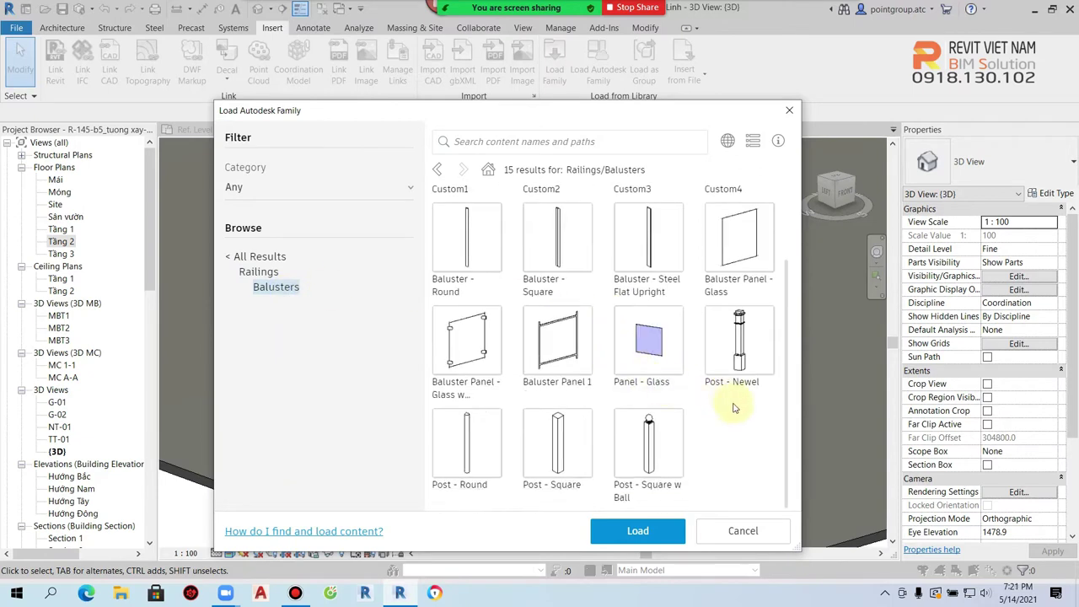
- Load the ball-top square post and Post - Newel families, then select the railing
click(646, 449)
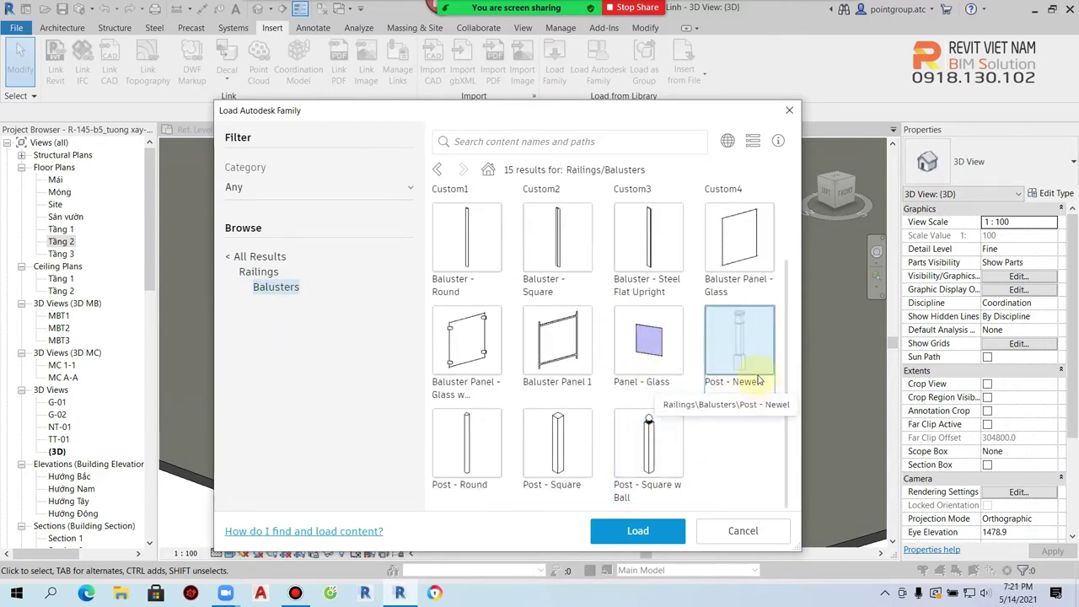
click(752, 365)
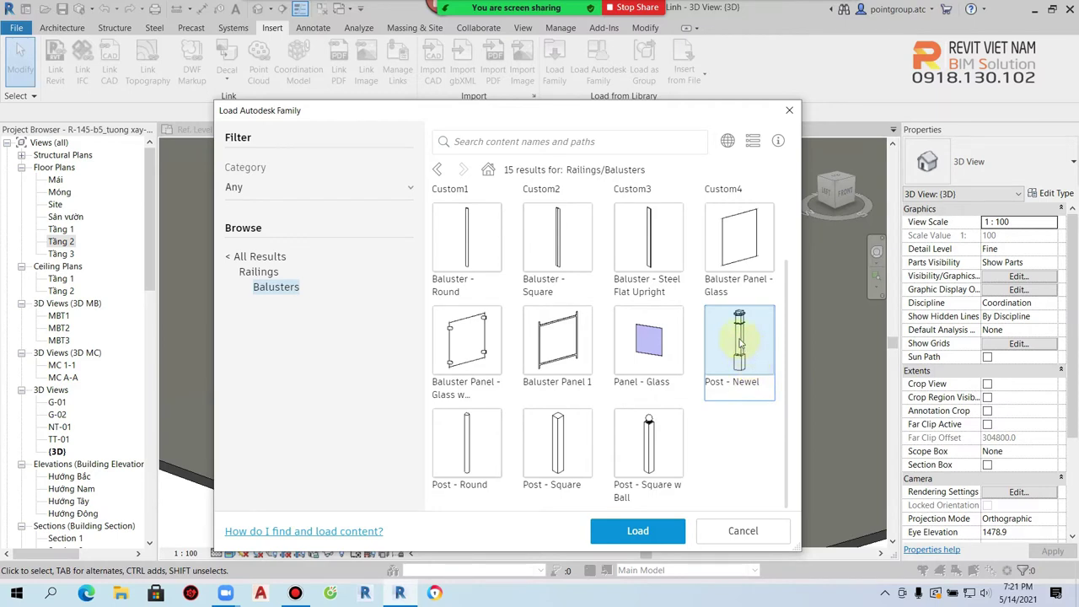
click(639, 529)
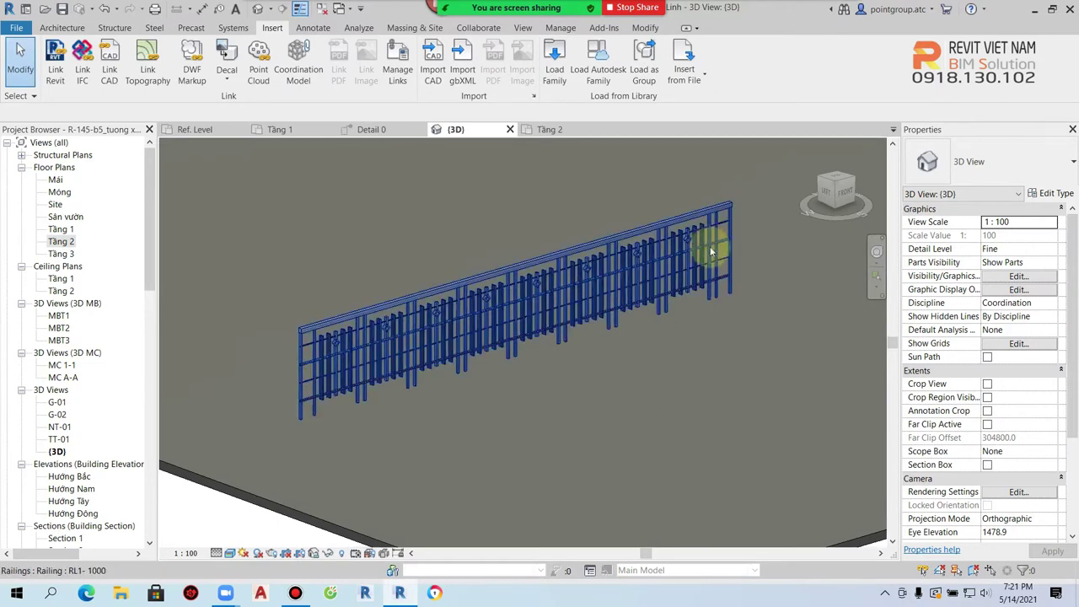
click(498, 312)
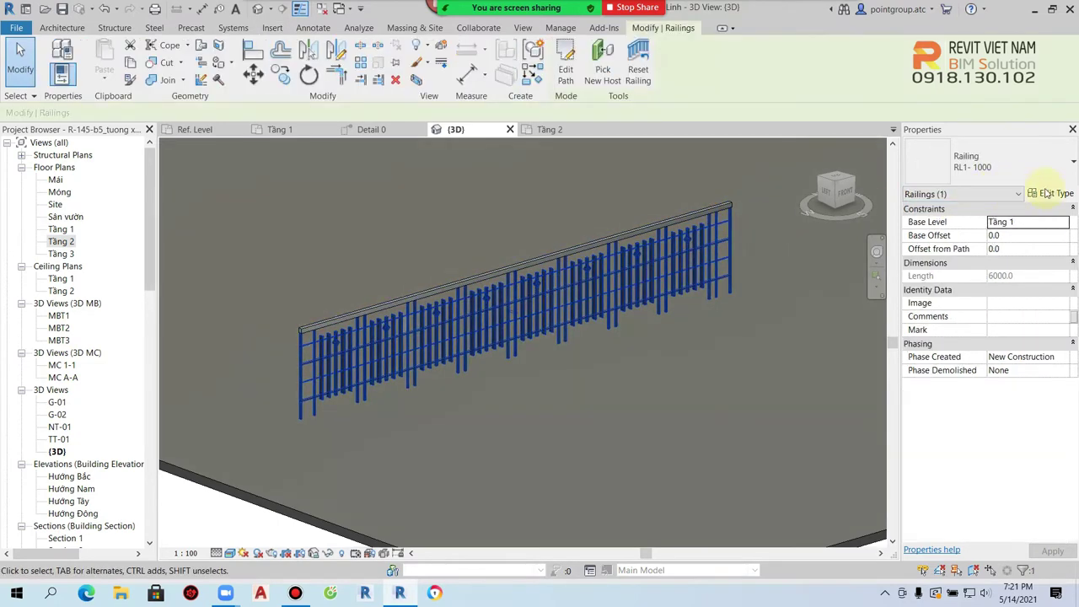
- Give RL1-1000 a Post - Newel : 4 1/4" start post and Post - Newel : 6 1/4" end post
click(1050, 193)
click(674, 207)
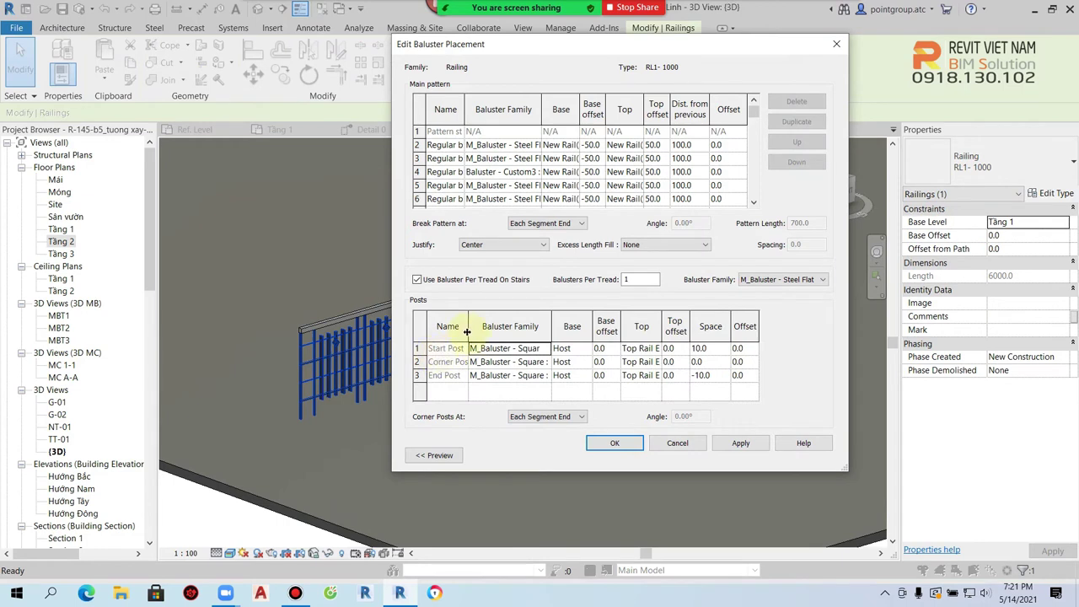
drag(466, 332, 481, 329)
click(558, 348)
scroll(568, 393, down, 3)
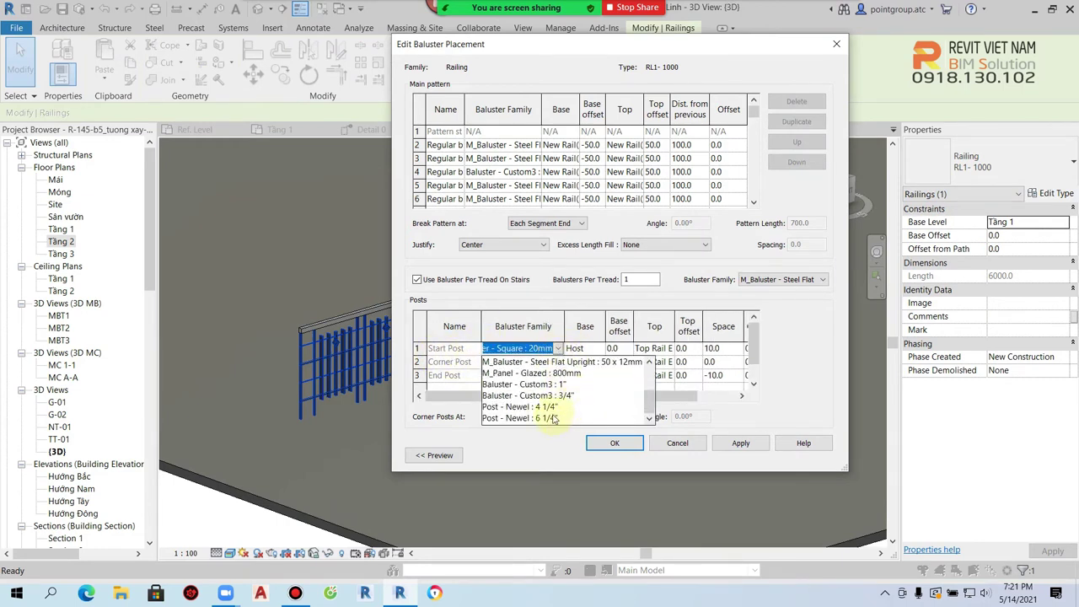
click(547, 406)
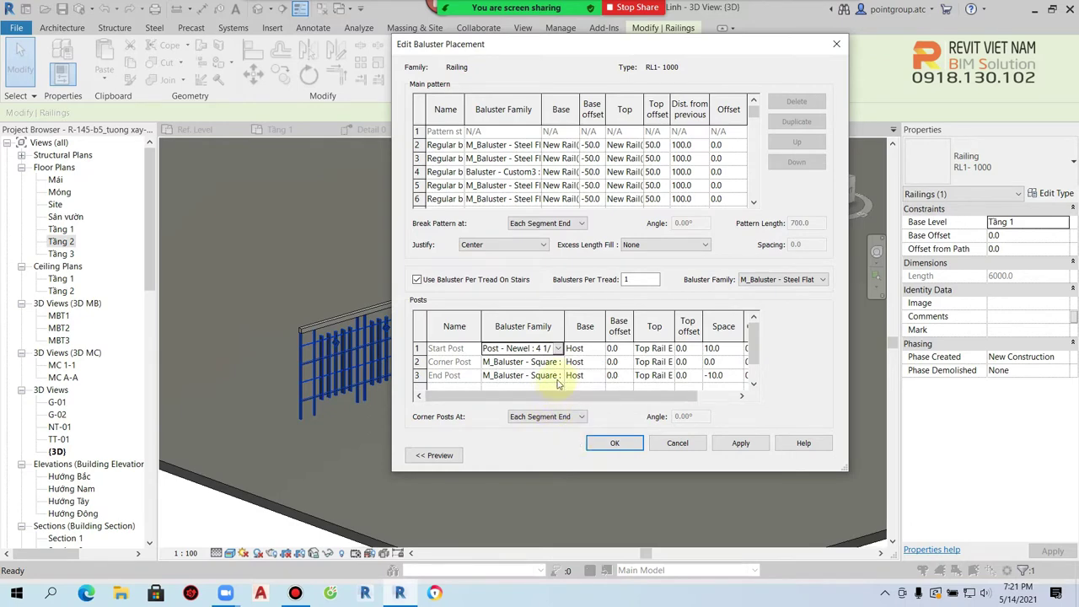
click(558, 375)
scroll(567, 439, down, 3)
click(546, 445)
click(615, 443)
click(615, 454)
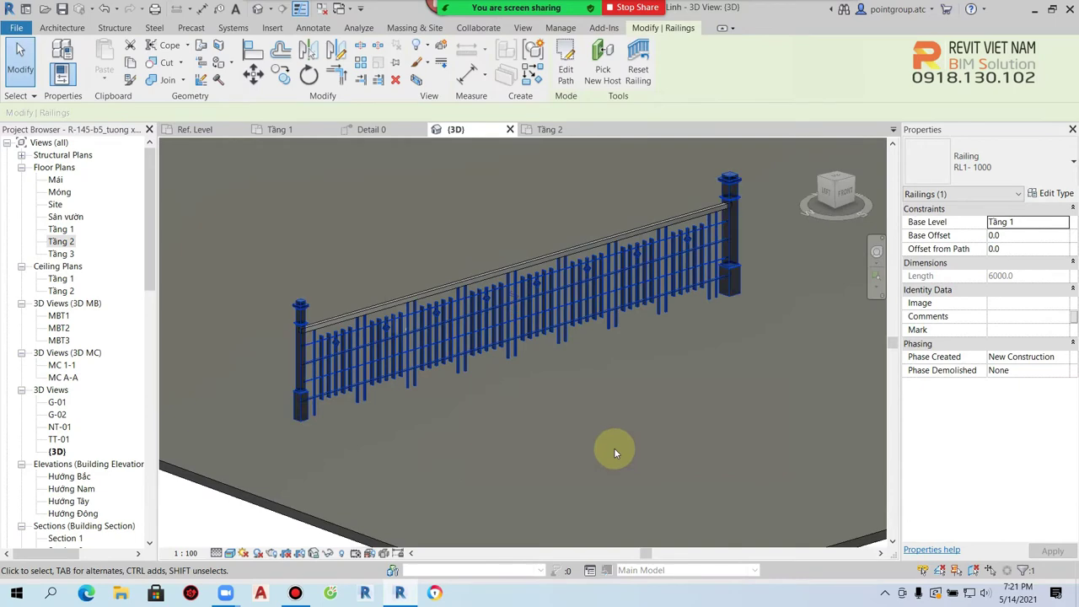
click(613, 448)
scroll(725, 261, up, 5)
scroll(750, 286, down, 3)
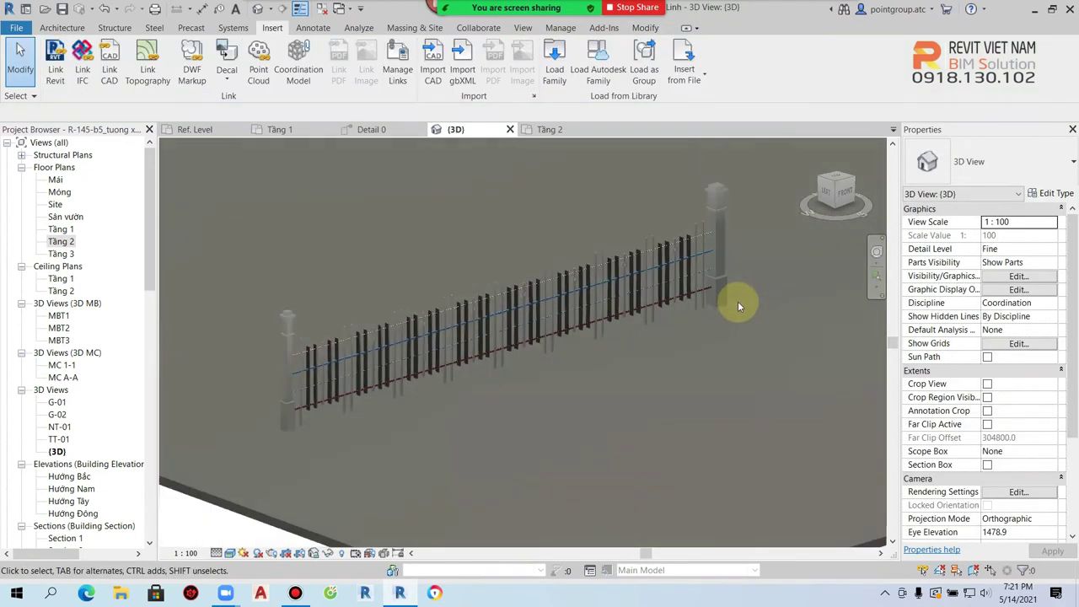
- Make Post - Newel : 6 1/4" the start post in RL1-1000's baluster placement
click(709, 295)
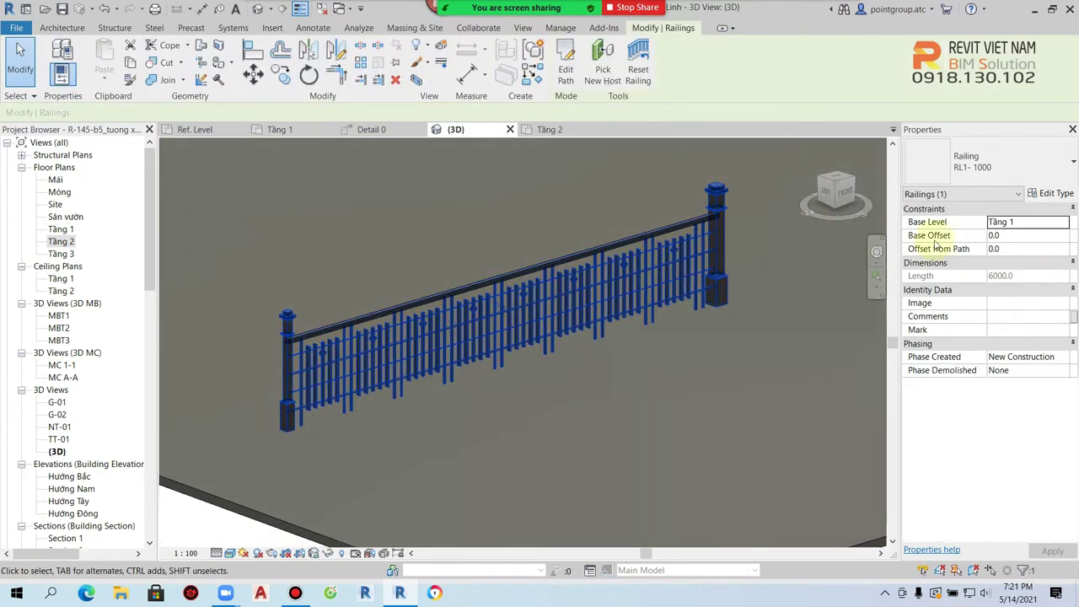
click(1052, 195)
click(701, 212)
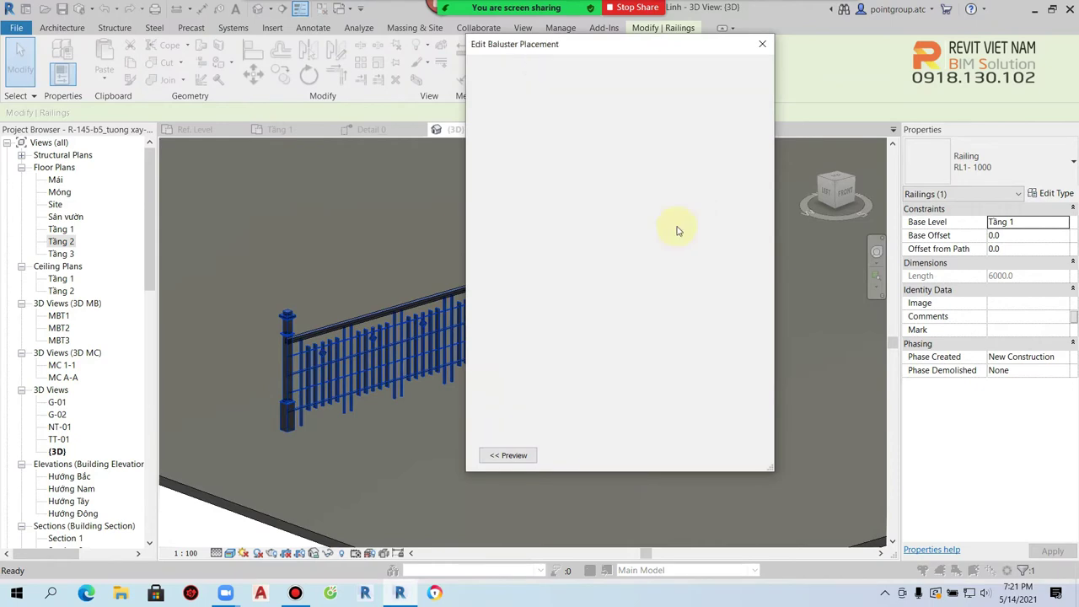
click(548, 354)
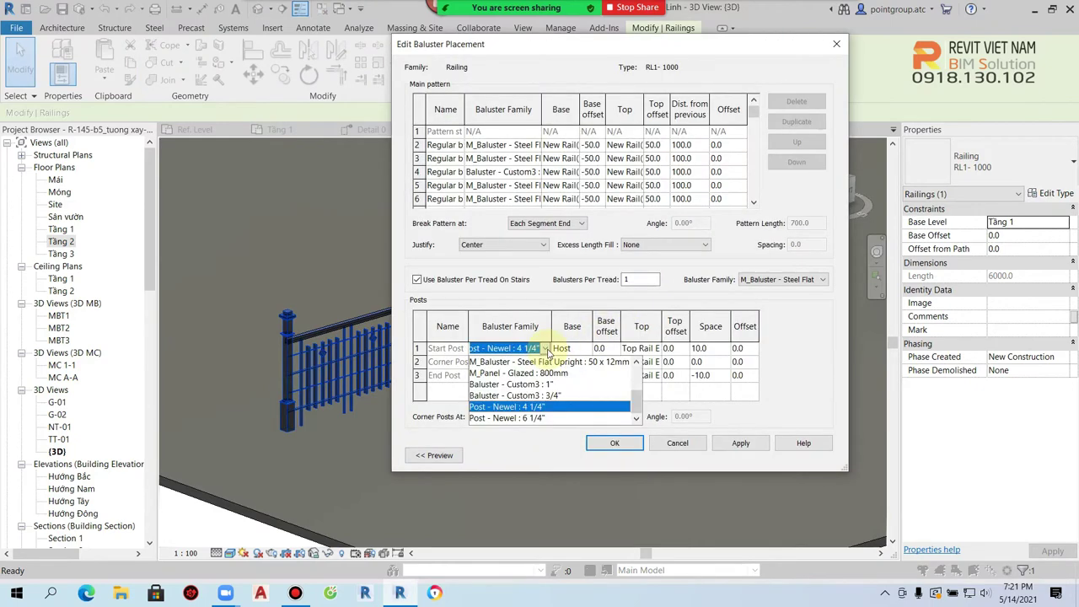
click(540, 406)
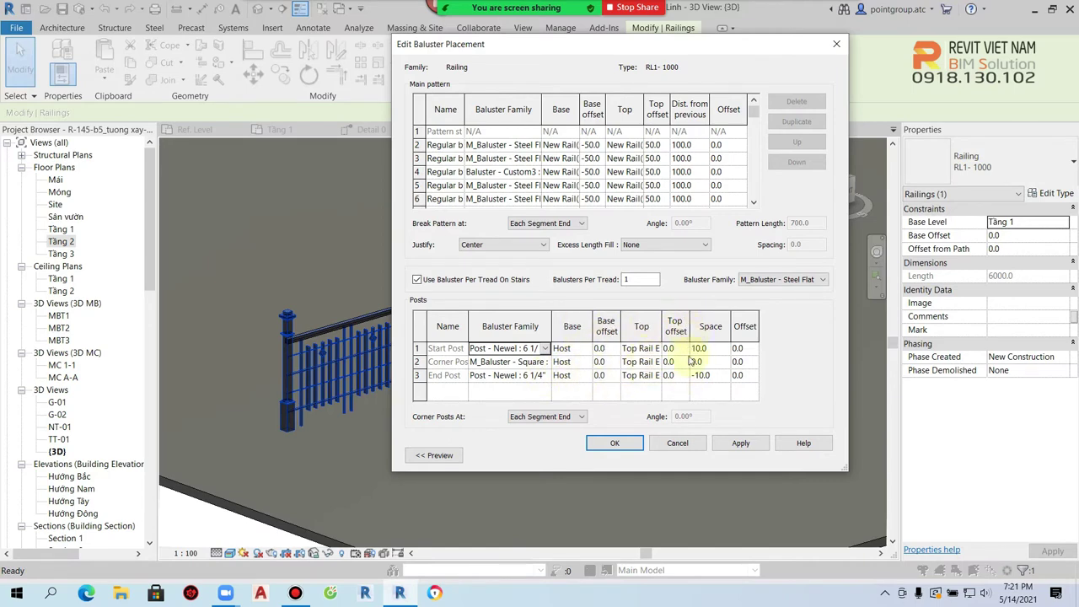
- Set the start post space to 100 and commit the baluster placement and type changes
drag(848, 349, 887, 349)
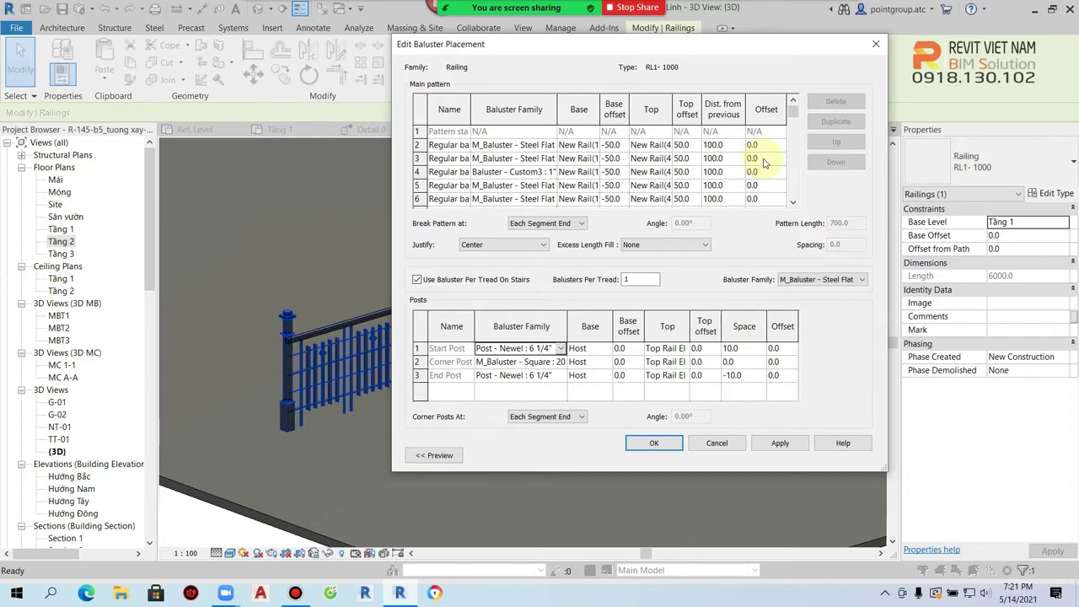
click(745, 349)
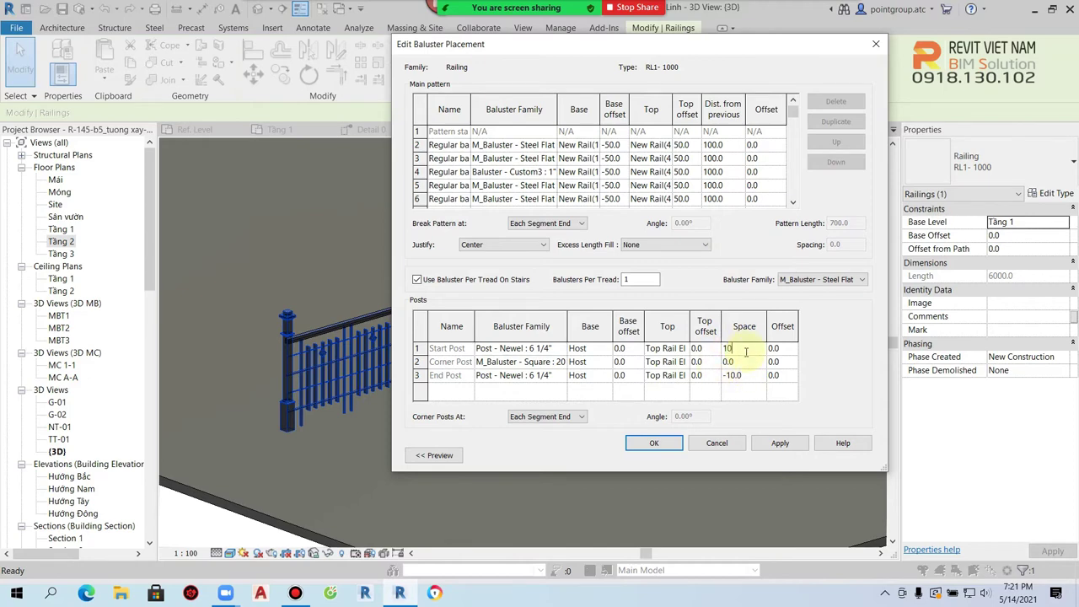
text(0)
click(649, 444)
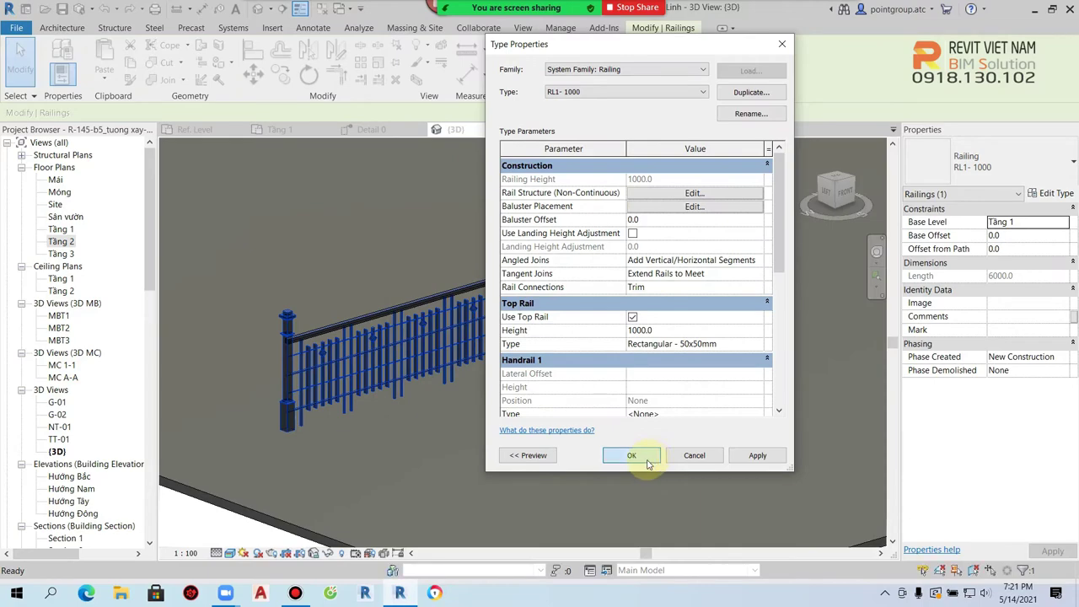
click(634, 453)
click(635, 448)
scroll(301, 336, up, 3)
scroll(263, 344, up, 2)
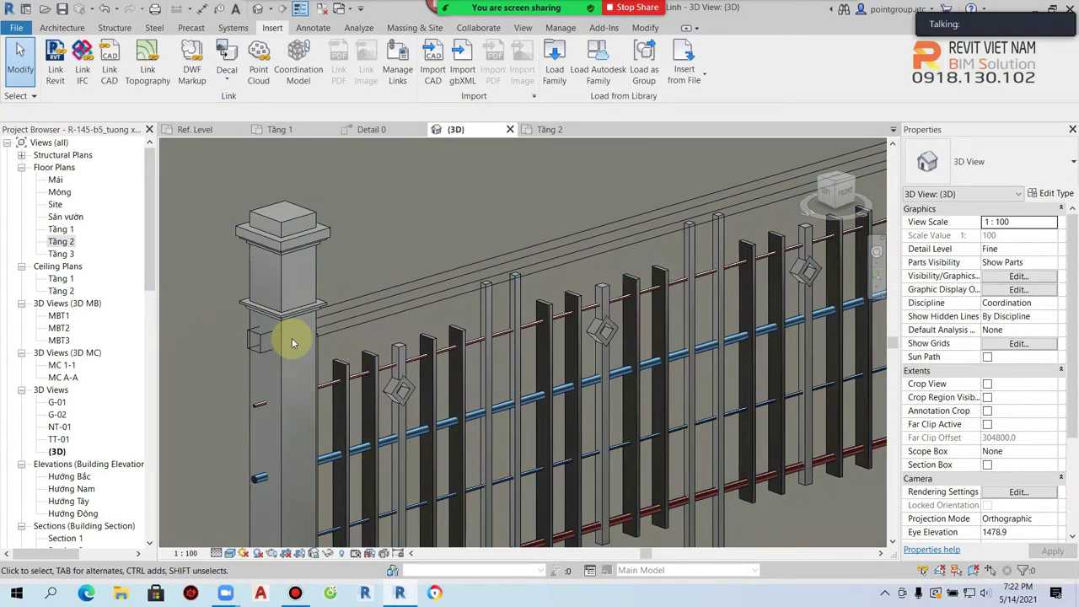
- Set the RL1-1000 start post space to 10.0 in the baluster placement settings
click(295, 309)
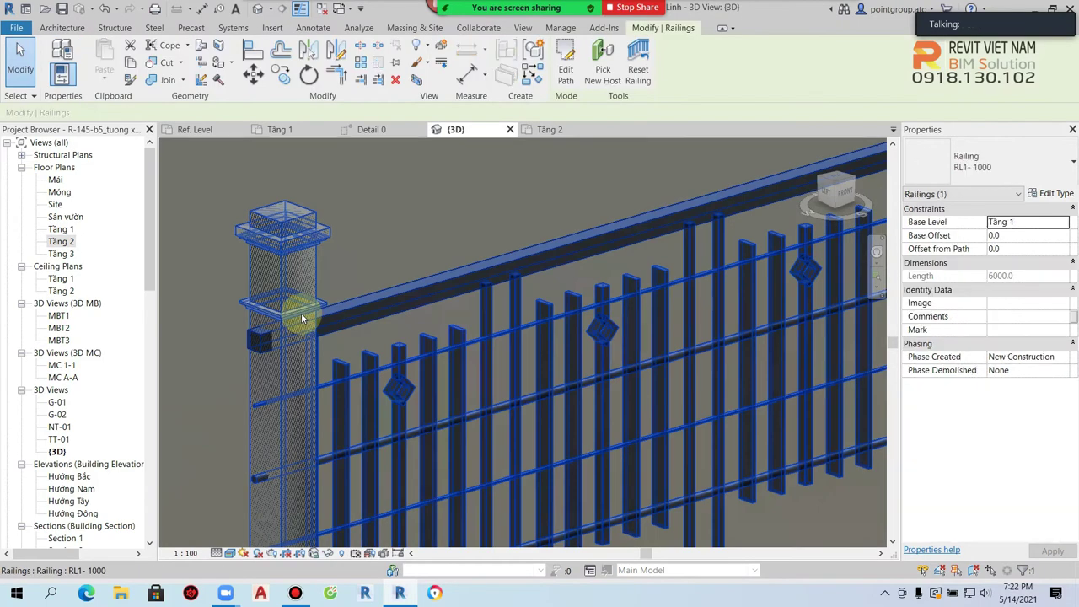
scroll(300, 309, down, 2)
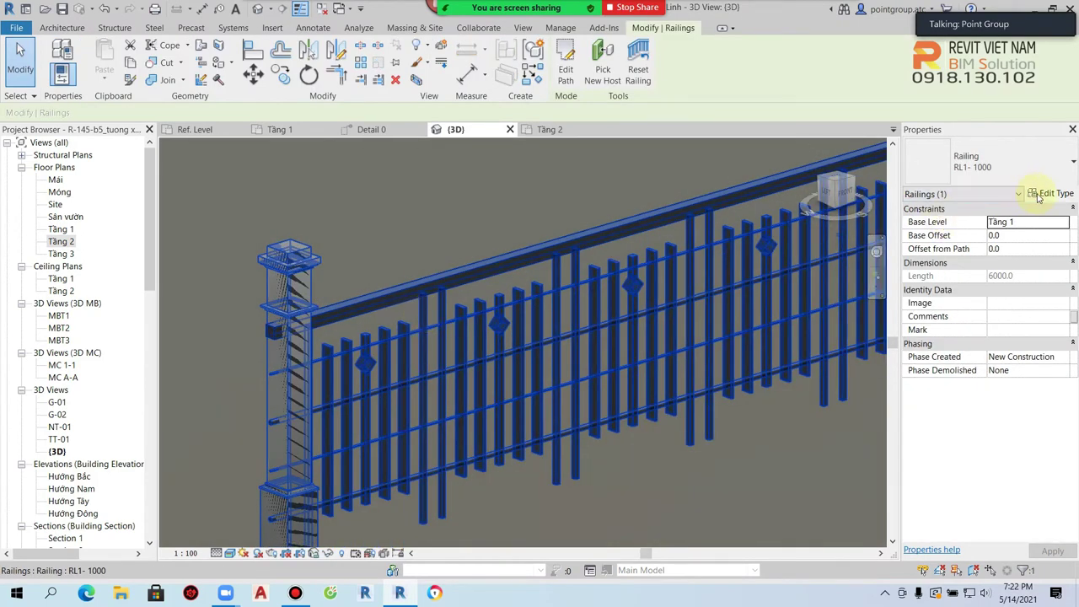
click(1045, 193)
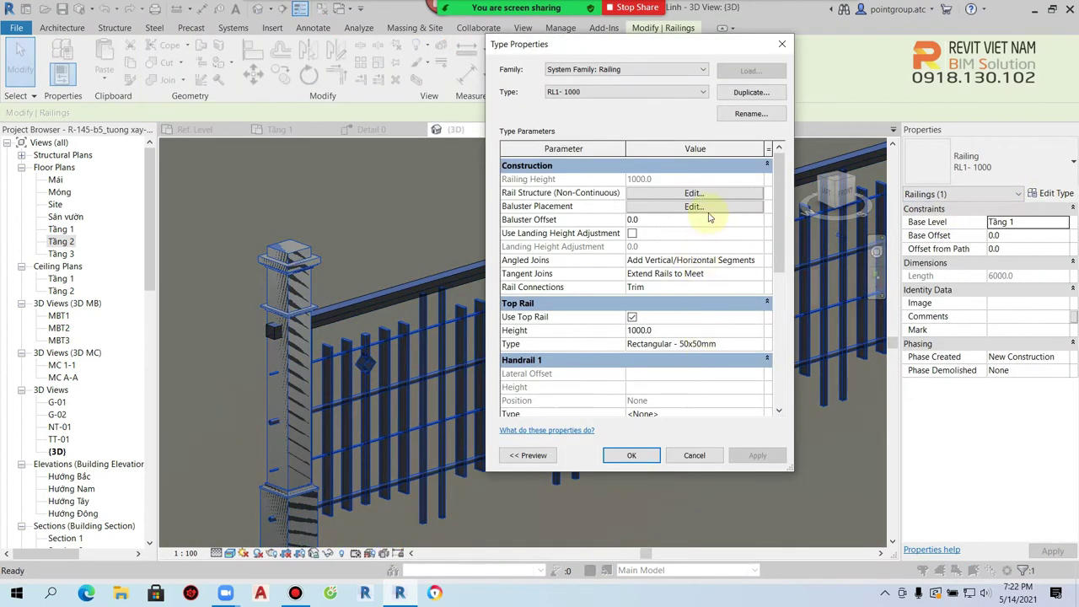
click(704, 207)
click(731, 348)
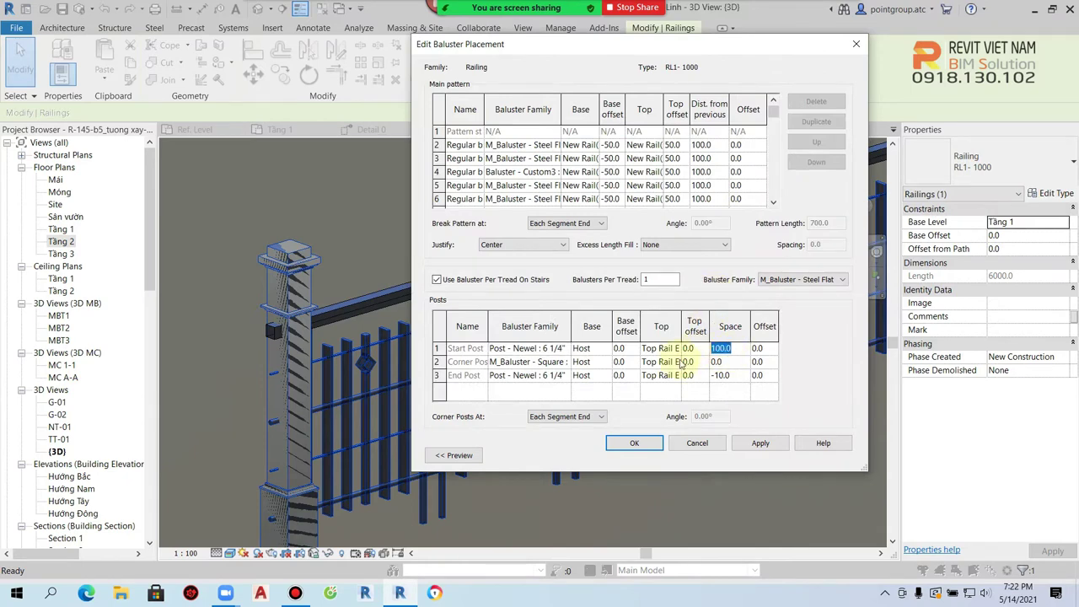
text(10)
click(759, 442)
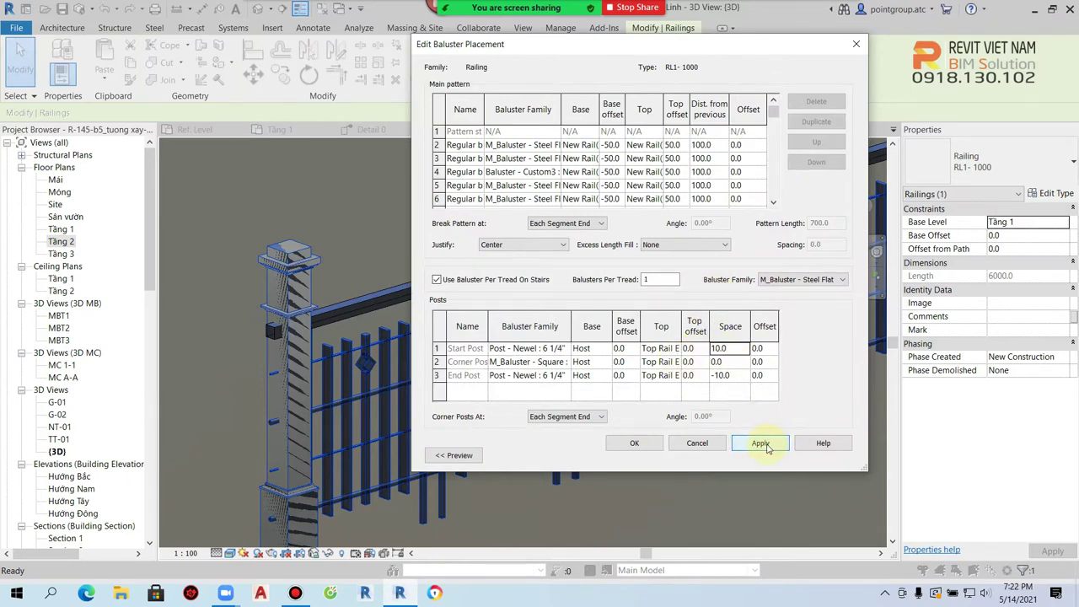
- Give the start post a 100.0 offset, apply it to the railing, and view it end-on
click(769, 349)
text(100)
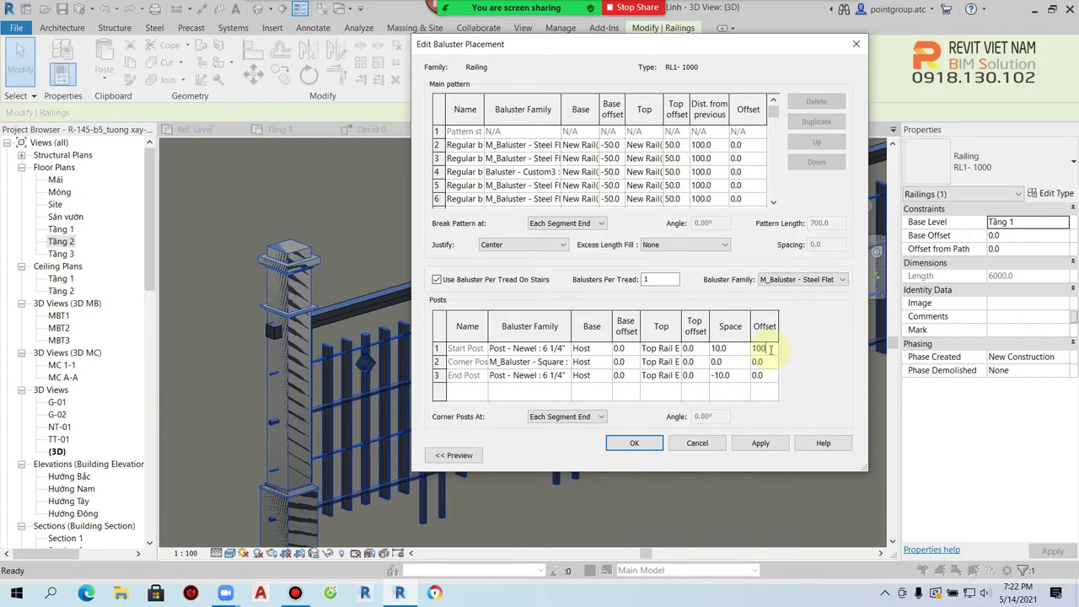
click(765, 447)
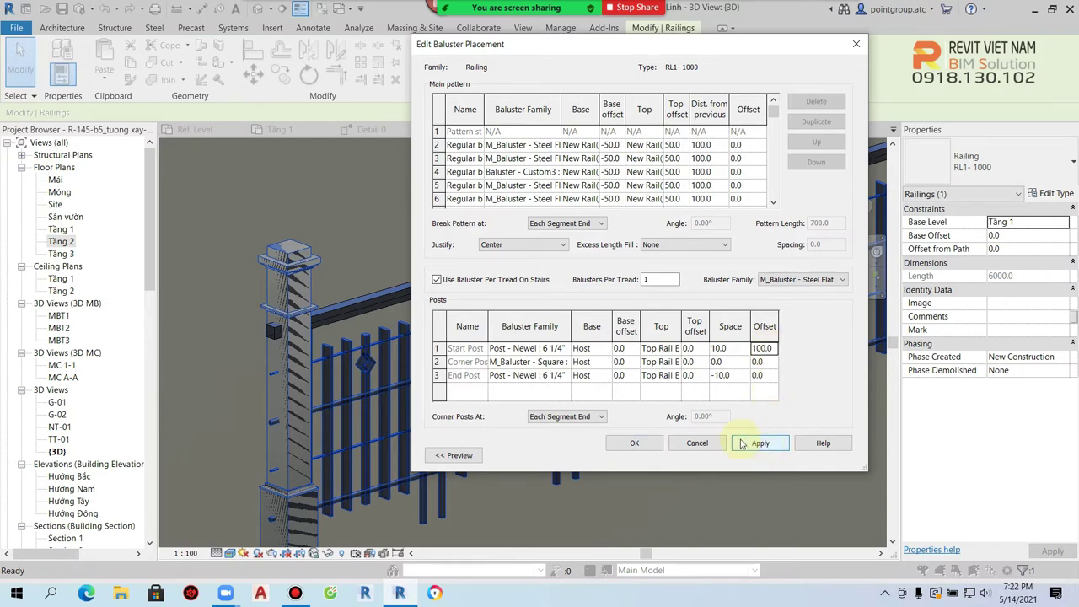
click(633, 443)
click(755, 457)
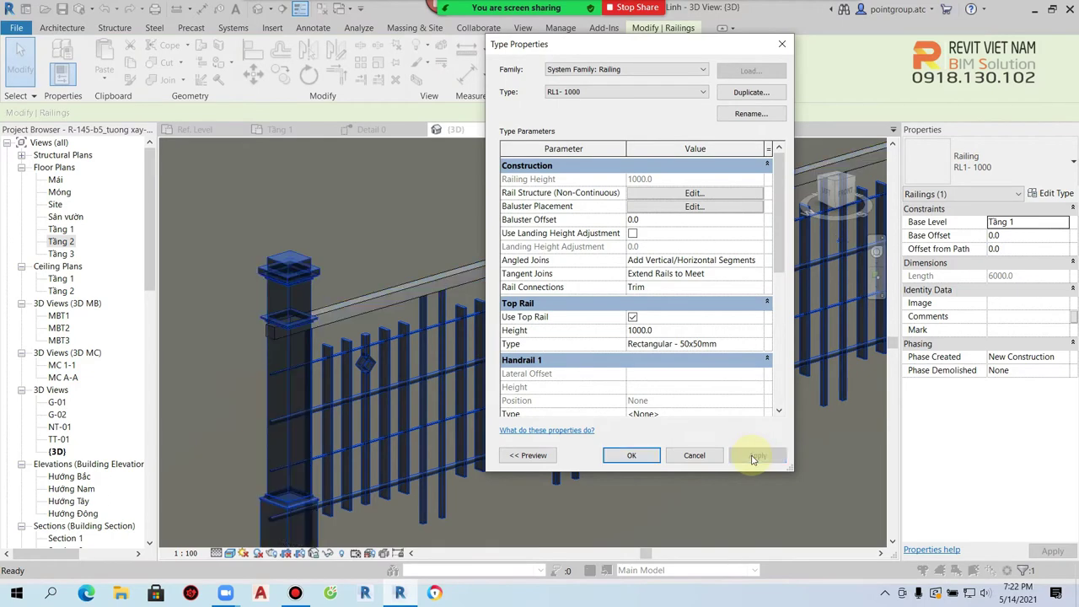
click(643, 455)
mouse_move(584, 423)
shift+middle_down()
mouse_move(631, 441)
mouse_move(734, 442)
shift+middle_up()
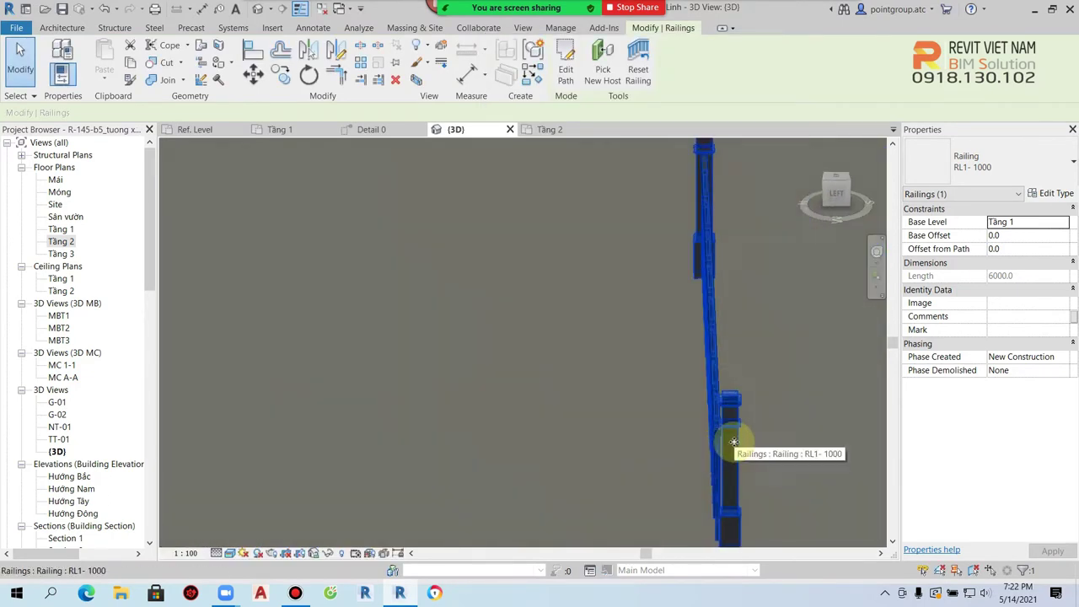
key(Escape)
- From an angled view, open RL1-1000's baluster placement settings
mouse_move(734, 441)
shift+middle_down()
mouse_move(499, 406)
mouse_move(615, 453)
mouse_move(428, 349)
mouse_move(520, 341)
mouse_move(510, 405)
mouse_move(542, 412)
mouse_move(568, 289)
shift+middle_up()
click(535, 323)
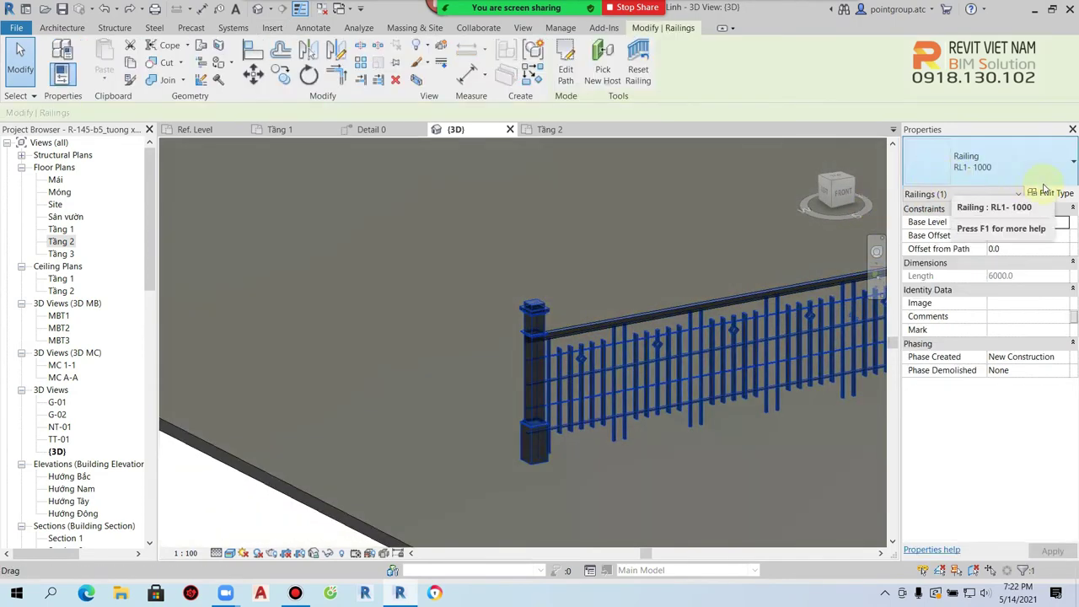
click(1052, 194)
scroll(737, 320, down, 5)
scroll(742, 308, up, 5)
click(691, 178)
click(692, 179)
- Change the start post offset back to 0.0, commit, and open the Autodesk balusters library
click(772, 348)
click(759, 443)
click(634, 442)
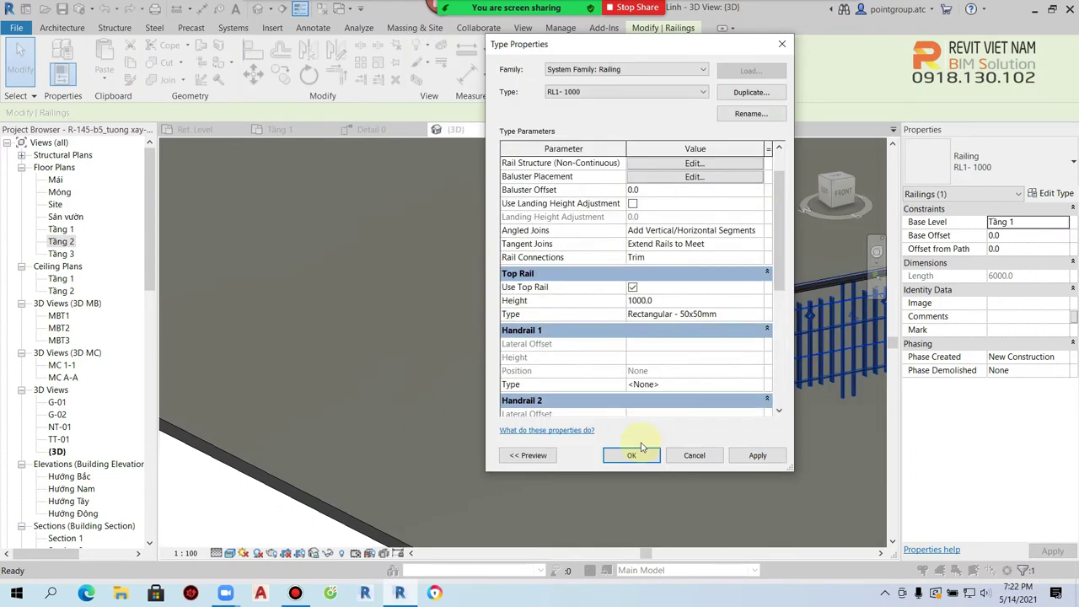
click(632, 455)
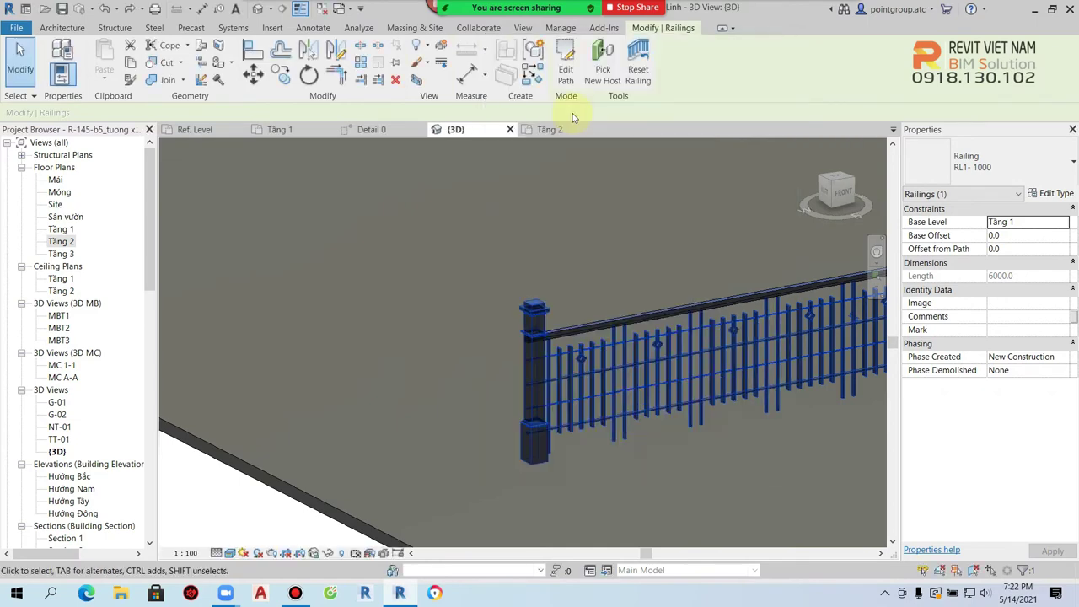
click(268, 29)
click(590, 66)
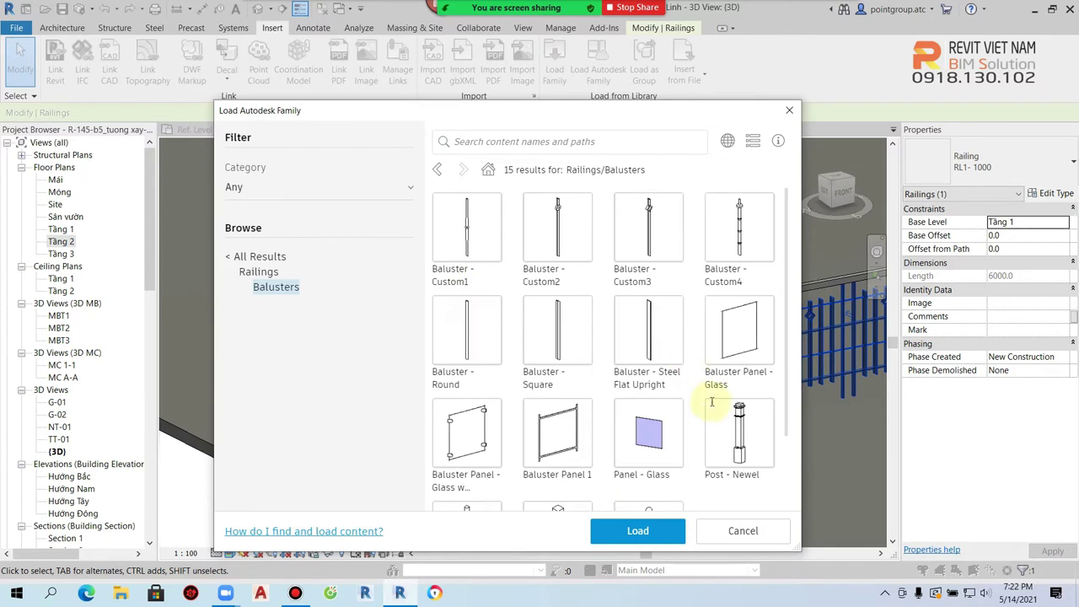
- Load Post - Square w Ball from the Autodesk balusters library and reselect the railing
scroll(684, 387, down, 3)
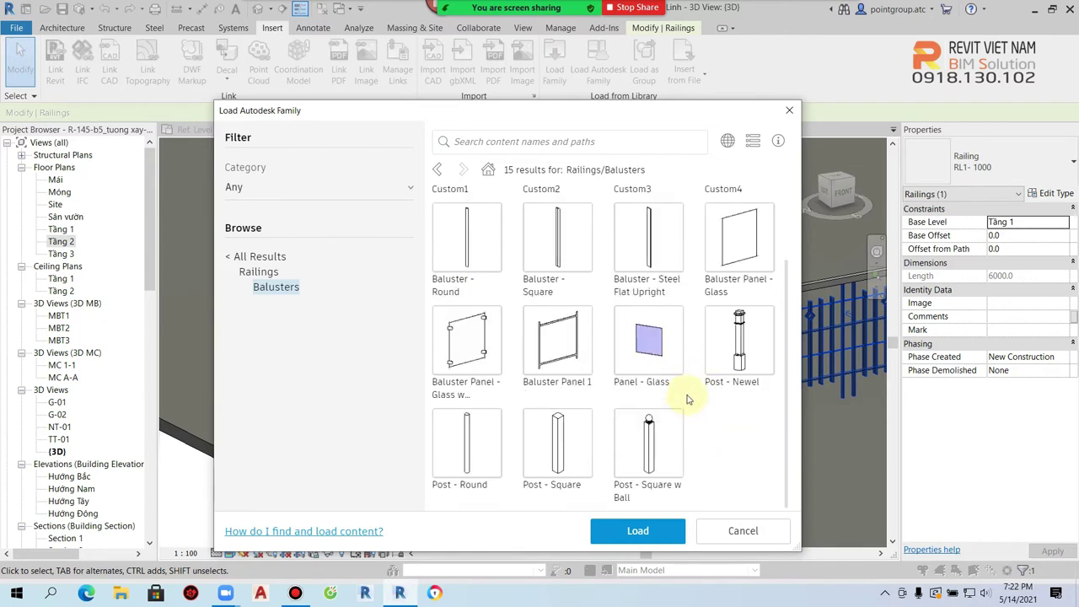
click(663, 457)
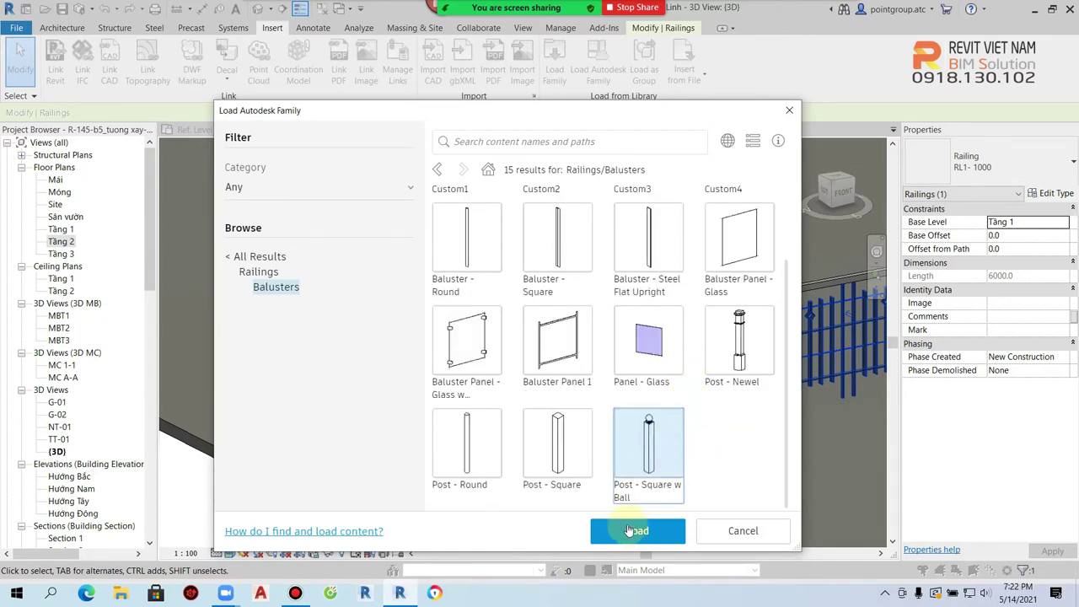
click(624, 529)
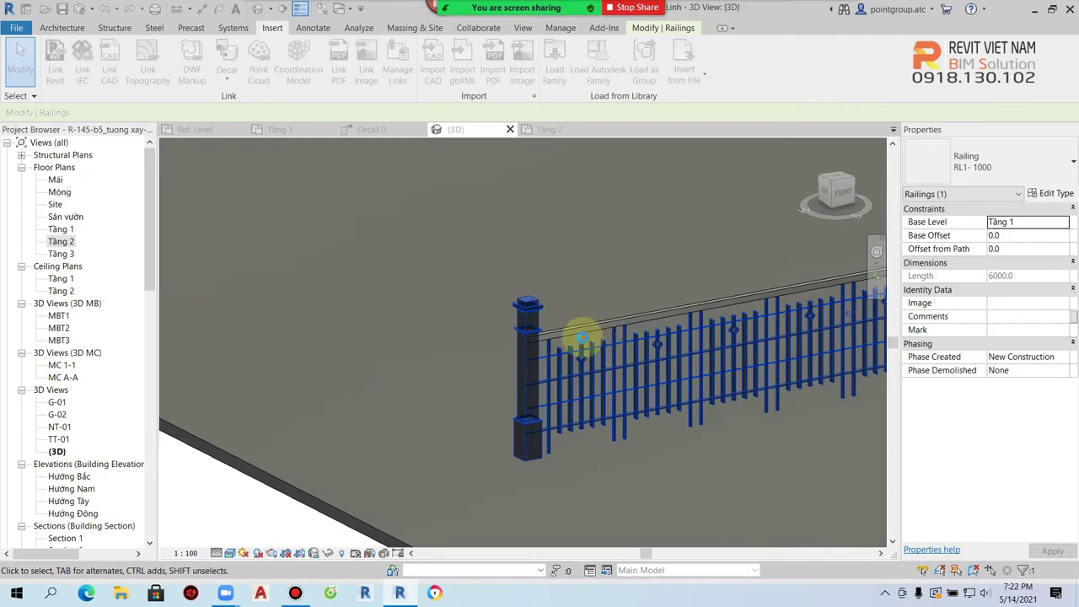
scroll(585, 339, down, 3)
middle_drag(585, 340, 463, 362)
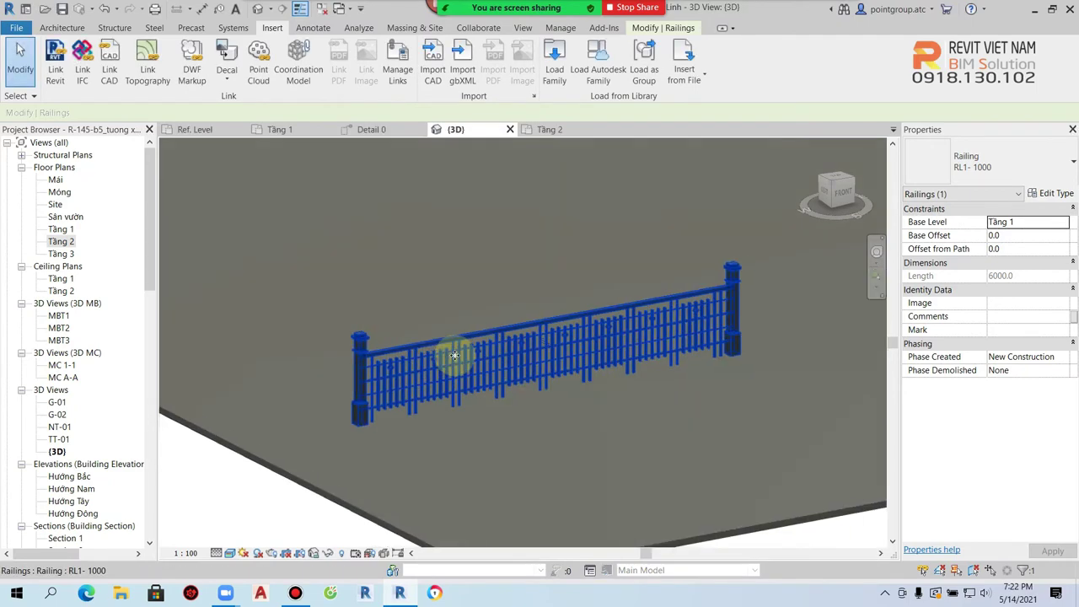
scroll(463, 363, up, 3)
key(Escape)
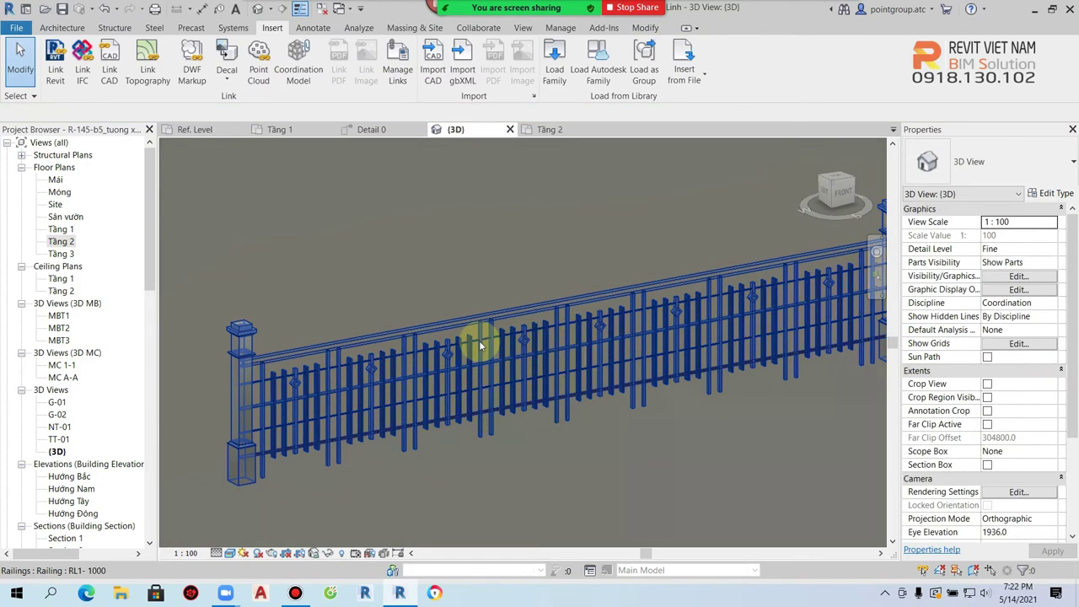
click(538, 333)
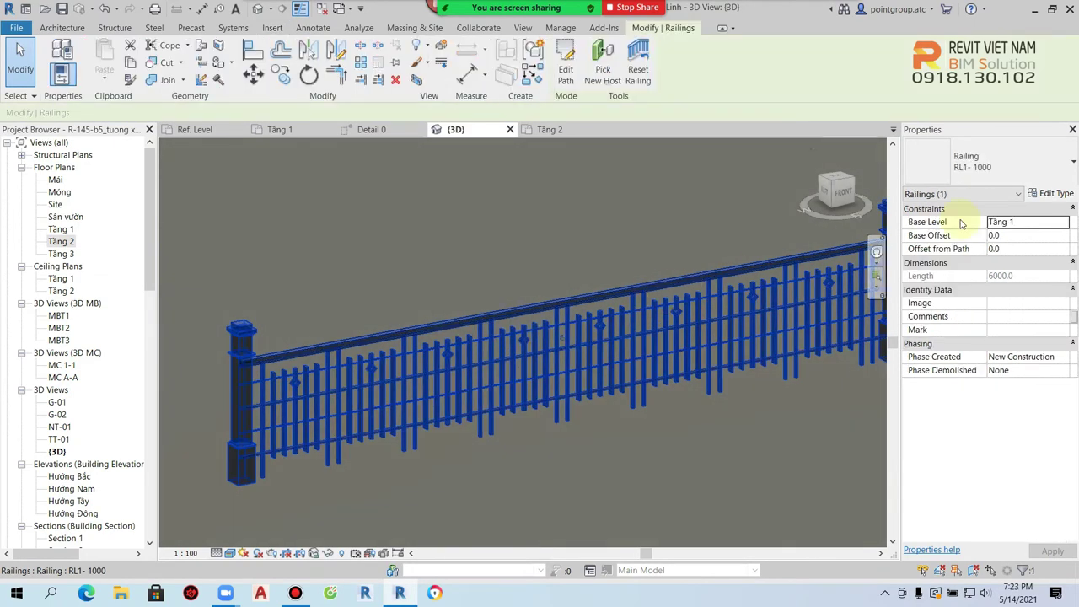
- Set RL1-1000's corner post family to Post - Square w Ball and confirm
click(1047, 193)
click(693, 207)
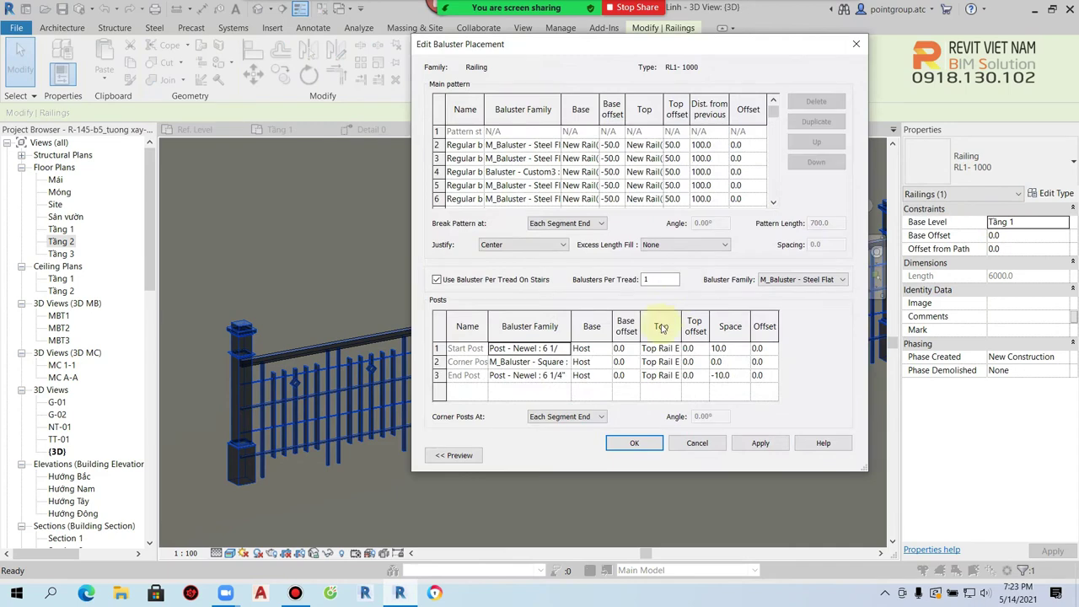
click(568, 364)
scroll(588, 430, down, 3)
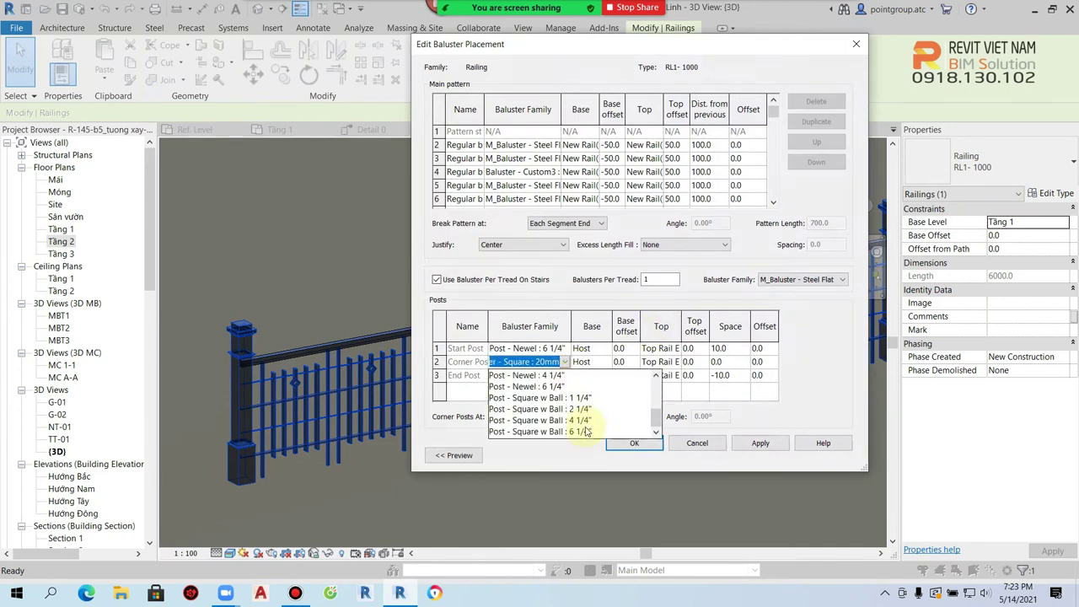
click(589, 403)
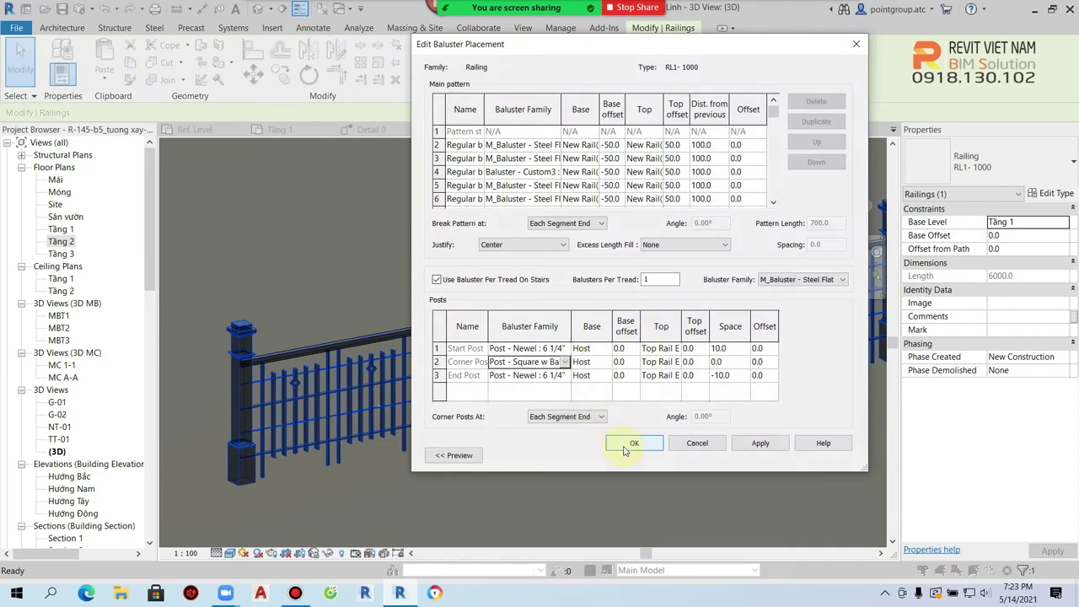
click(633, 443)
click(633, 456)
click(650, 460)
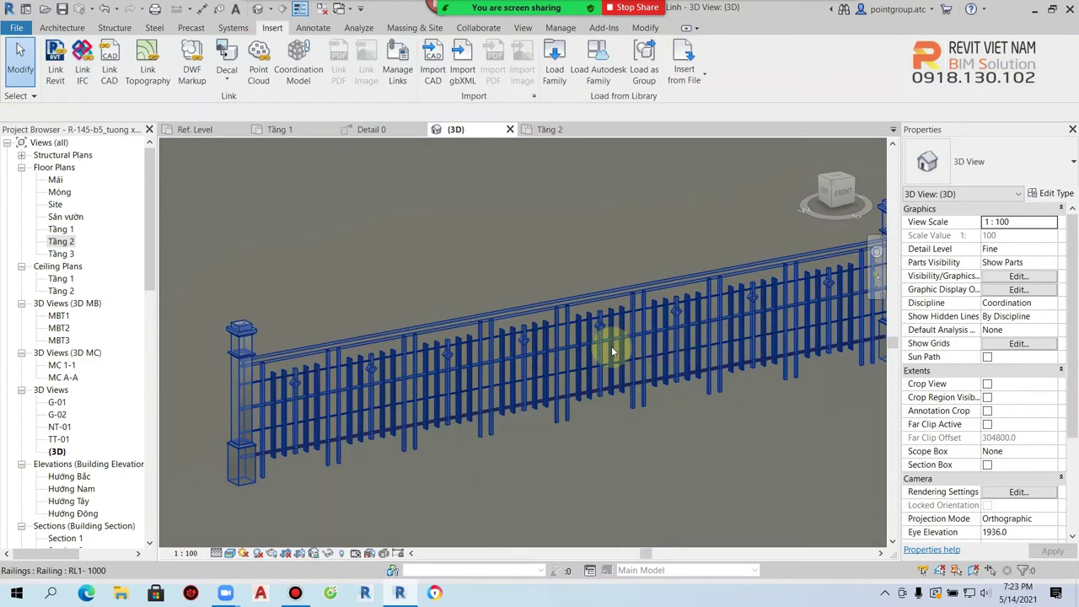
- Edit the railing's sketched path with the split tool and finish the sketch
double_click(611, 346)
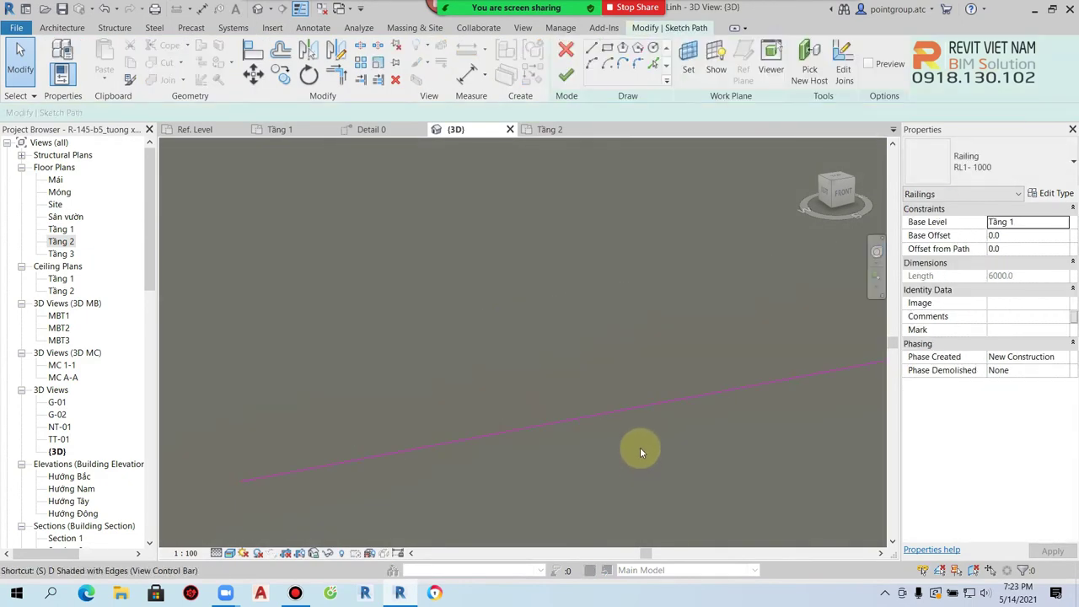
key(s)
key(l)
scroll(625, 338, down, 2)
click(565, 74)
scroll(654, 330, up, 3)
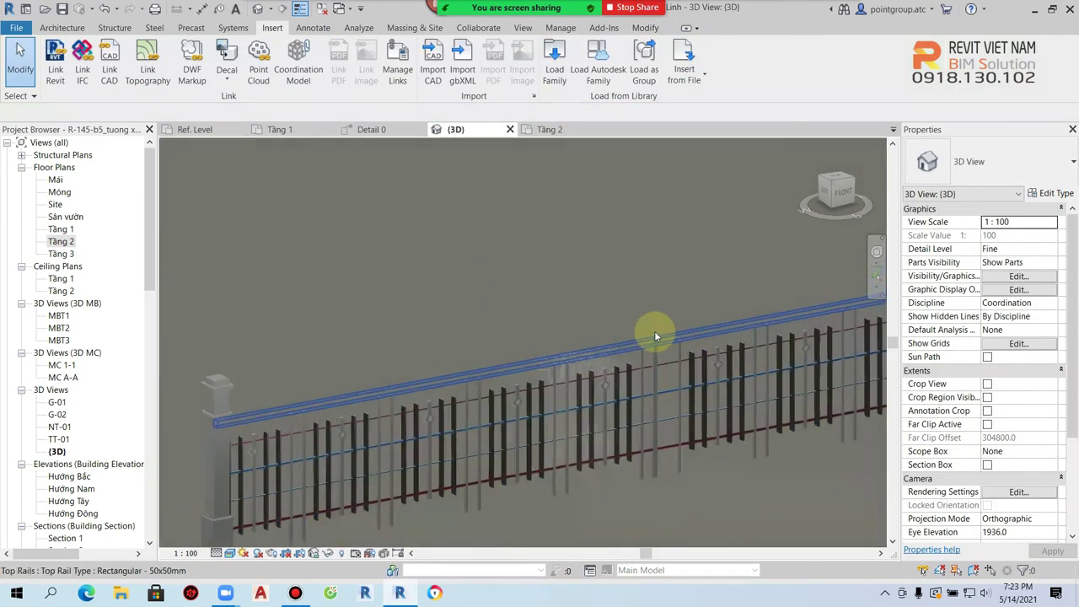
scroll(665, 385, up, 2)
- Reapply Post - Square w Ball as the RL1-1000 corner post and regenerate the railing
click(650, 337)
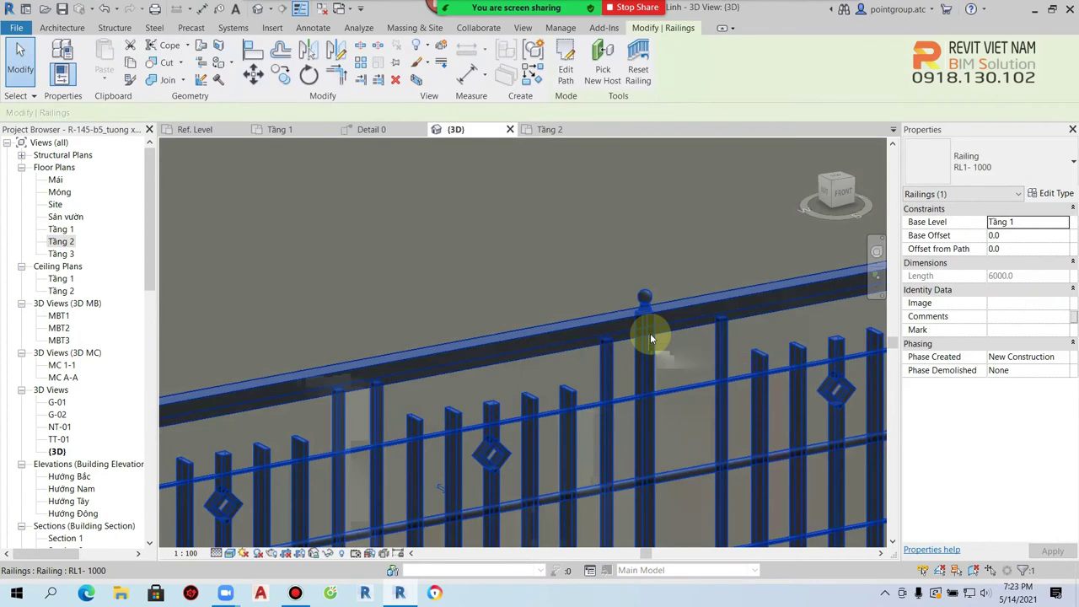
click(1056, 194)
click(723, 210)
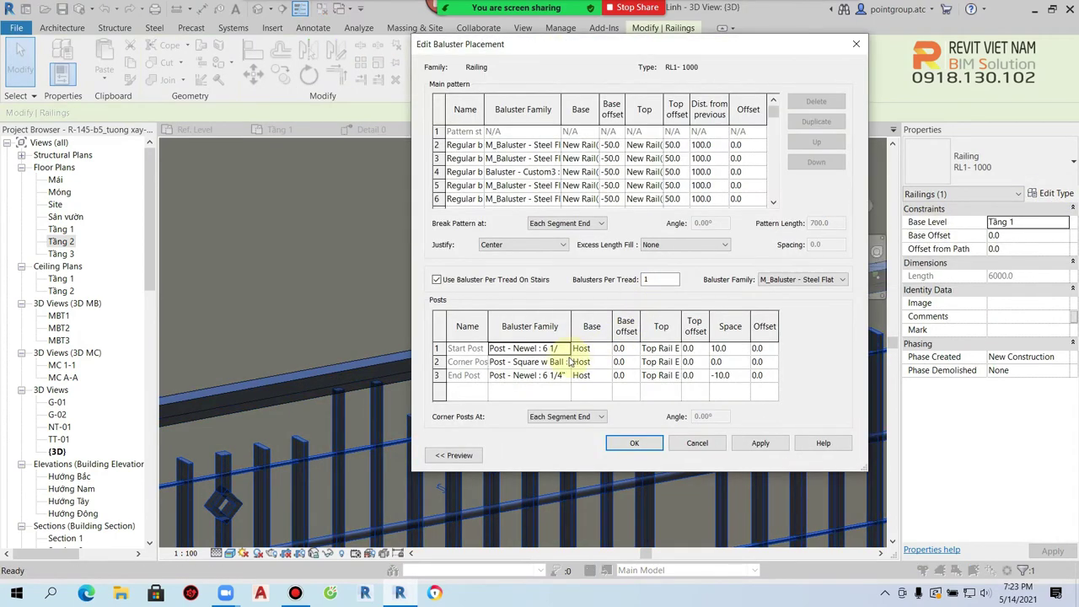
click(570, 361)
click(592, 435)
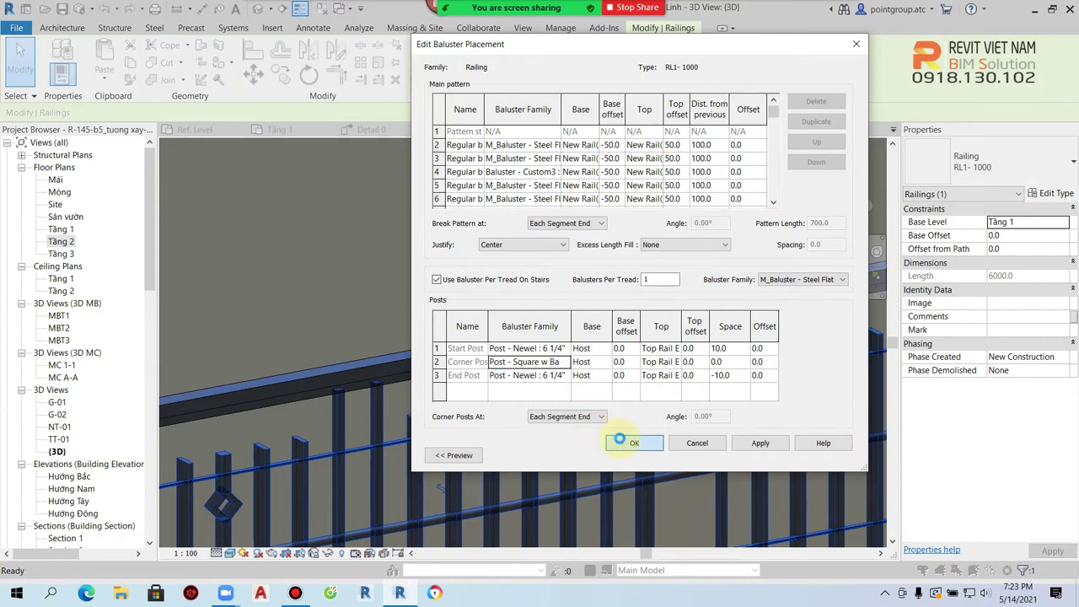
click(621, 444)
click(646, 452)
scroll(548, 258, up, 3)
click(547, 258)
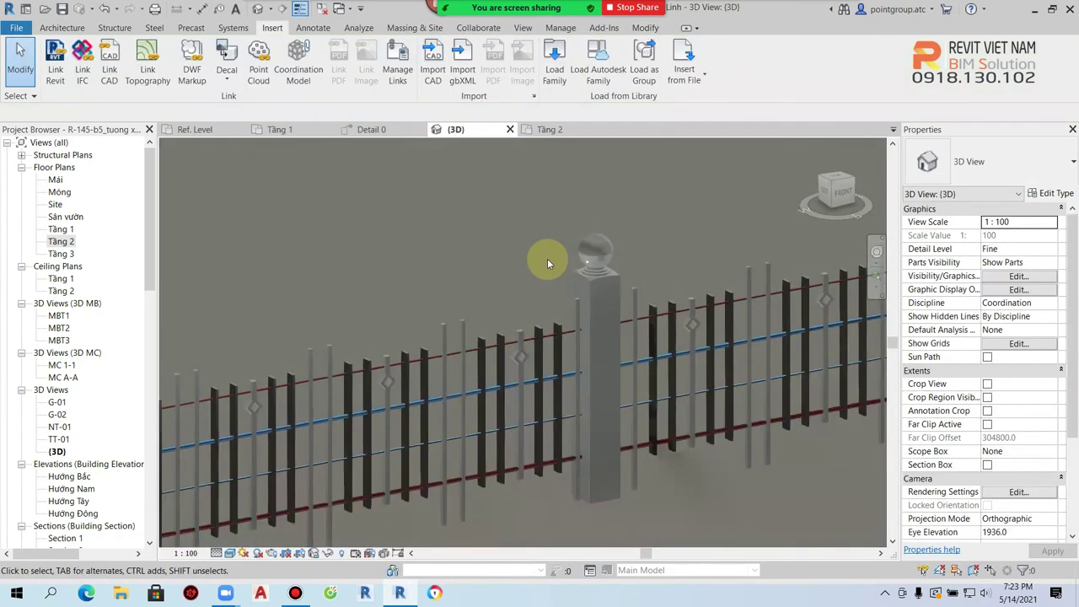
scroll(547, 261, down, 5)
- On Tầng 1, start a similar RL1-1000 railing path using Line with 1000 corner radius
double_click(61, 229)
scroll(463, 302, up, 3)
click(470, 304)
click(525, 72)
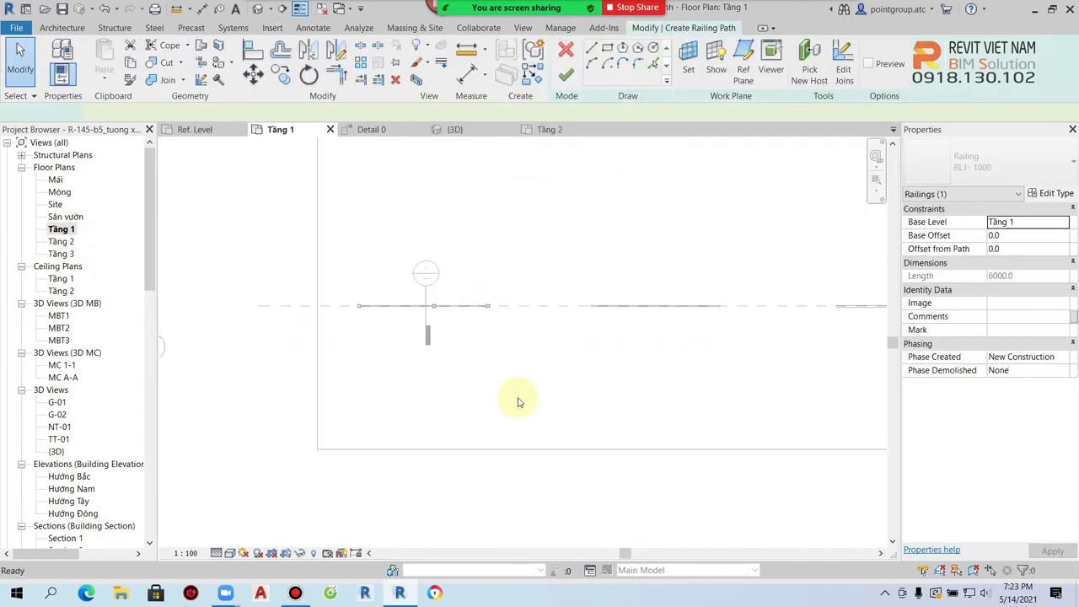
key(l)
key(i)
click(508, 414)
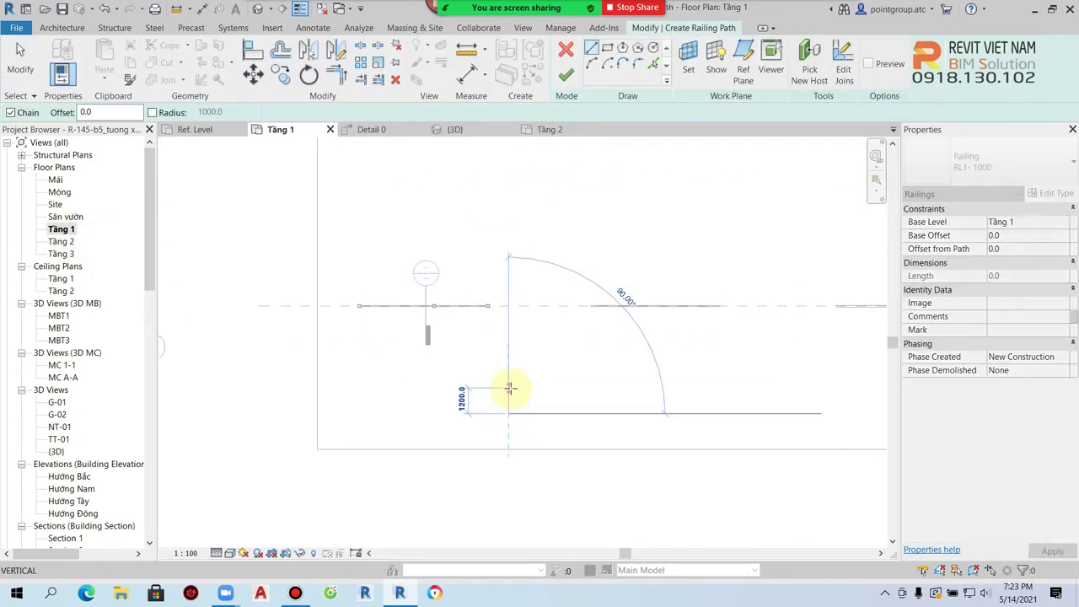
double_click(110, 113)
click(152, 112)
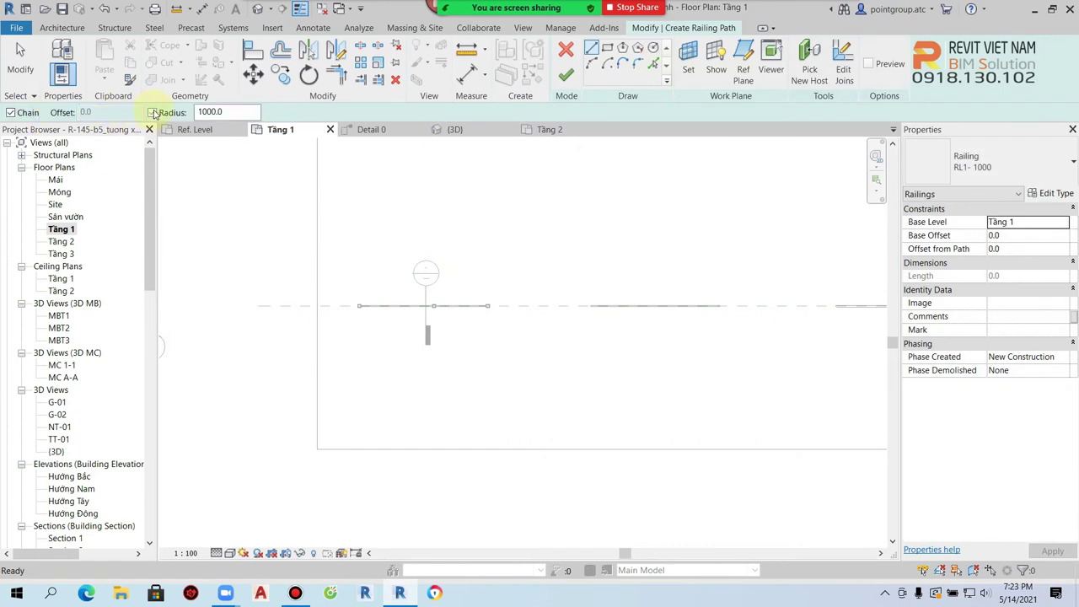
- Sketch the five-run winding path and finish it, creating the 20183.2-long railing
click(487, 445)
click(489, 364)
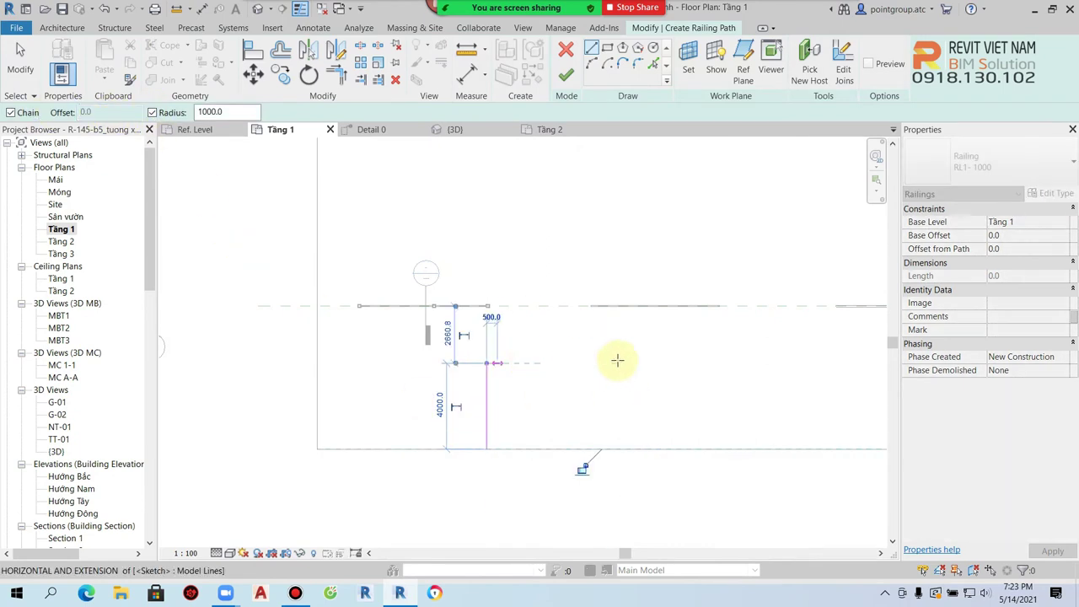
click(630, 364)
click(629, 416)
click(752, 415)
click(752, 352)
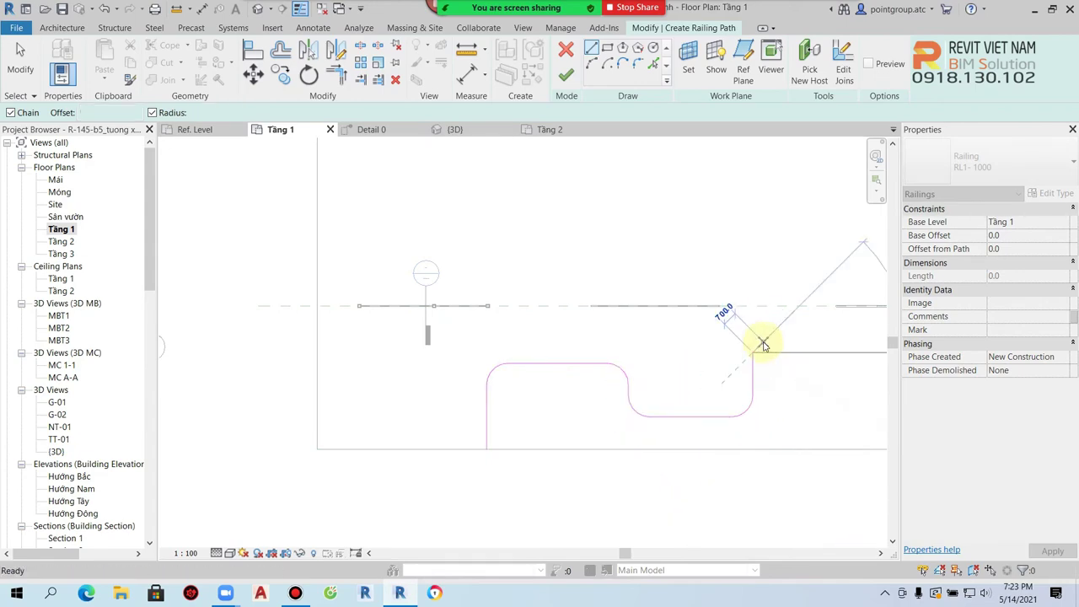
key(Escape)
scroll(753, 405, up, 2)
click(566, 74)
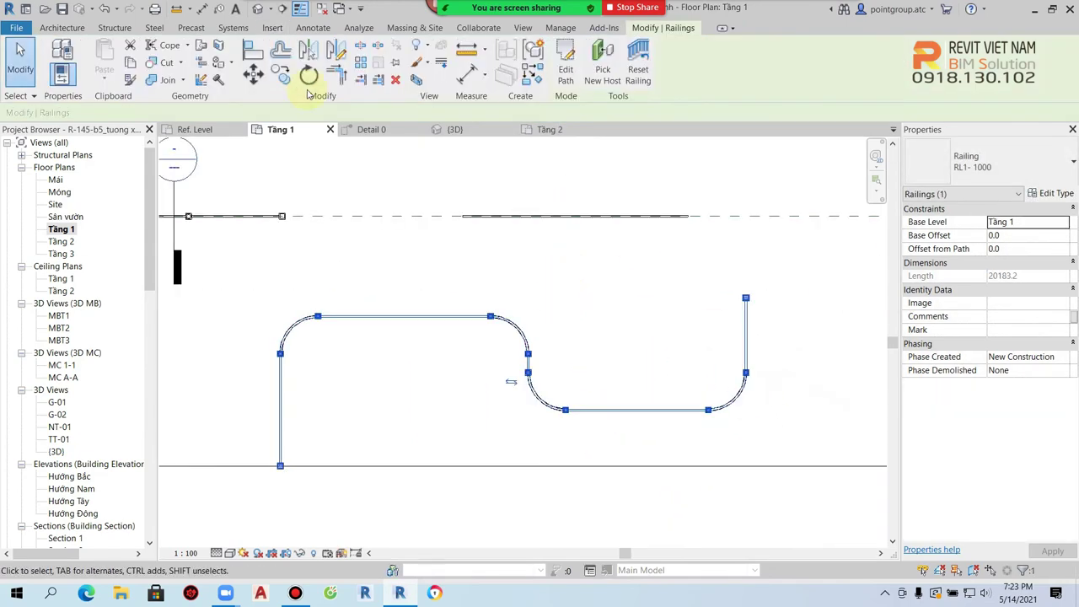
key(Escape)
click(257, 9)
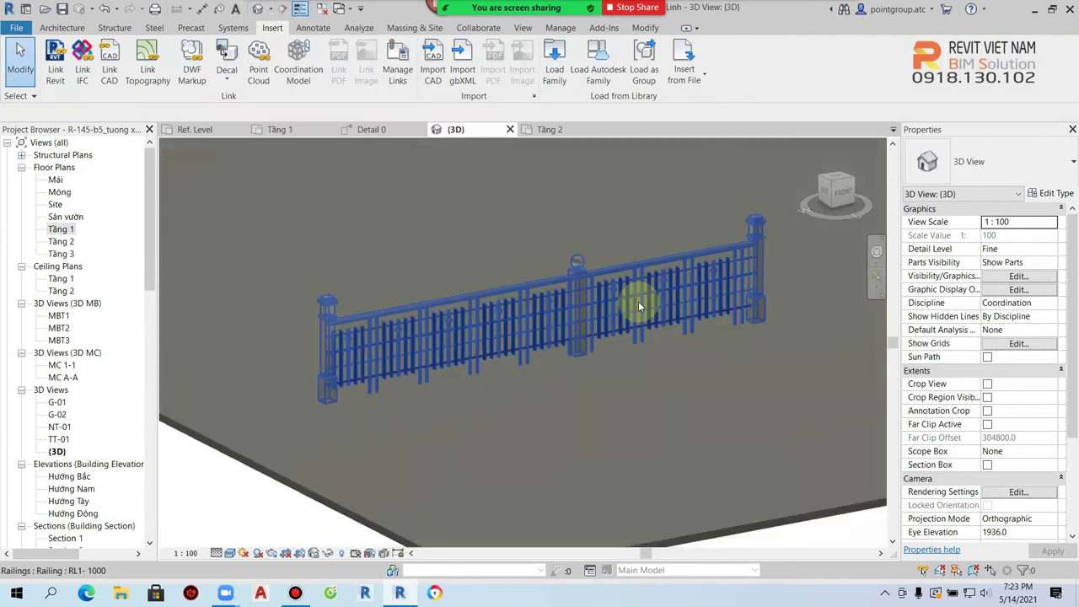
- Delete the straight railing in the 3D view, then undo to restore it
scroll(638, 306, down, 3)
middle_drag(385, 378, 545, 473)
scroll(545, 474, up, 2)
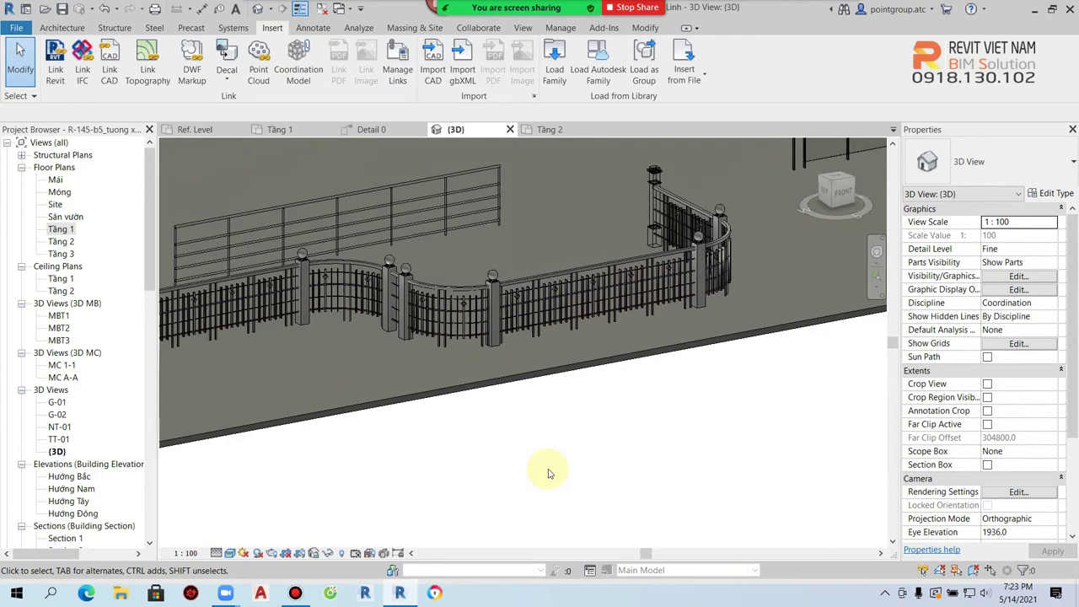
scroll(547, 473, down, 2)
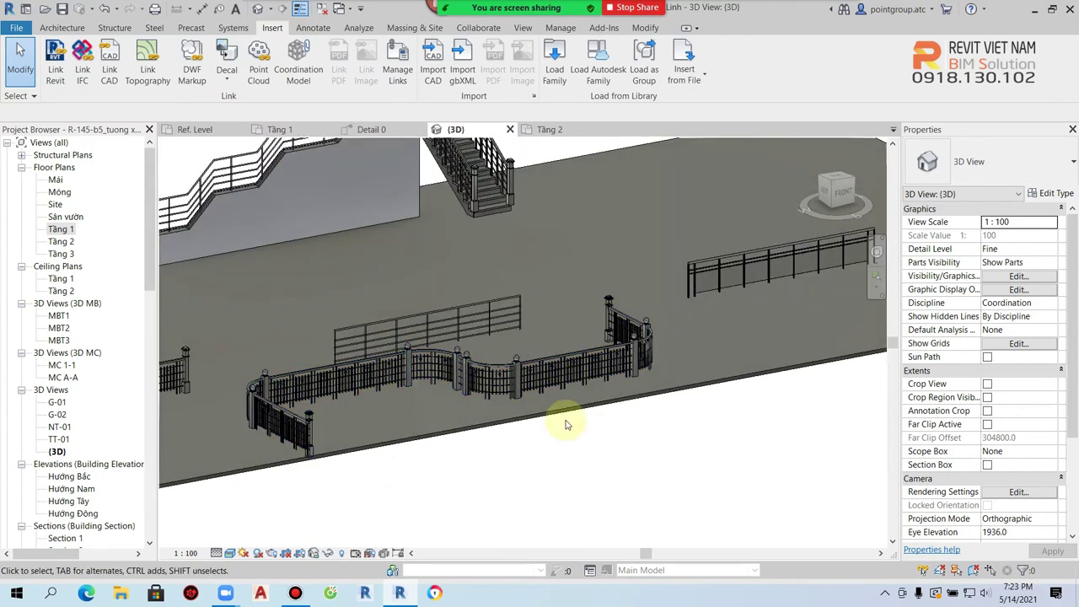
click(571, 374)
key(Delete)
scroll(507, 376, down, 2)
key(ctrl+z)
scroll(378, 378, up, 2)
- Reselect the restored railing, clear the selection, and return to the Tầng 1 plan
click(378, 377)
scroll(366, 390, up, 2)
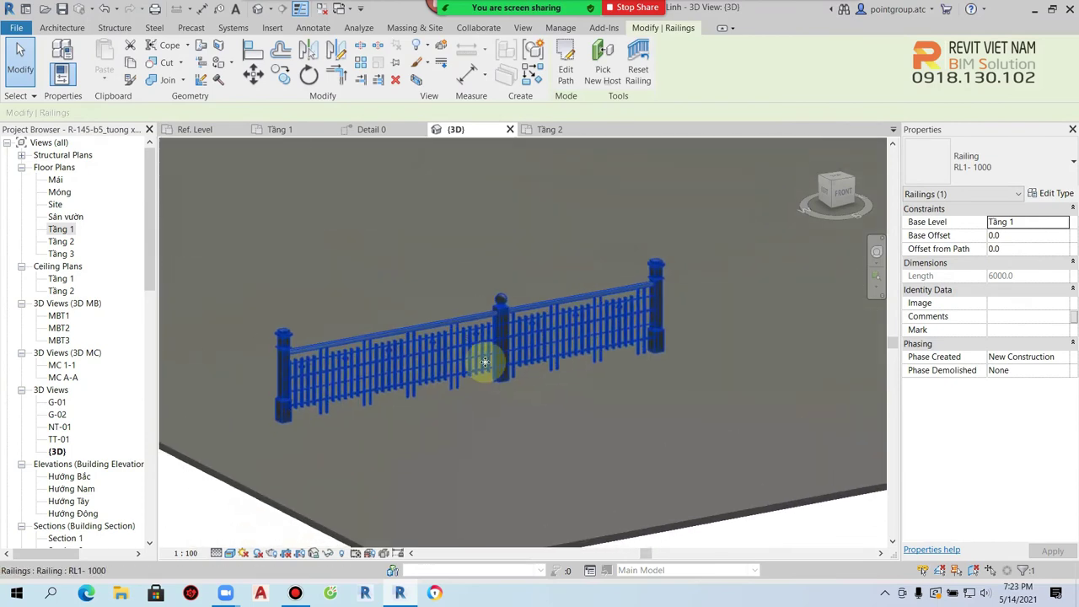
key(Escape)
scroll(288, 298, up, 2)
scroll(611, 294, down, 2)
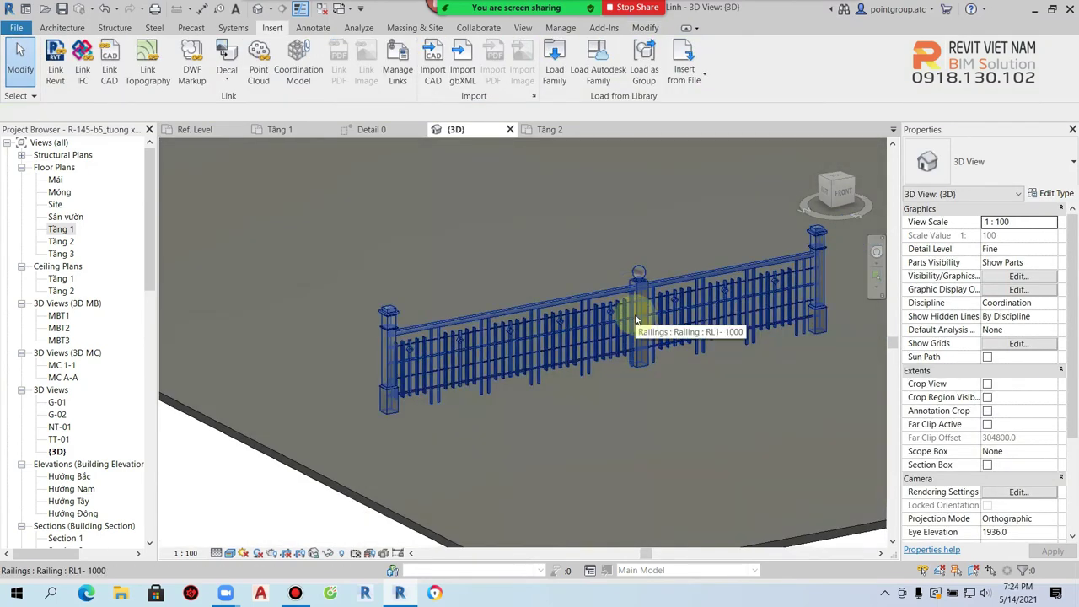
double_click(60, 230)
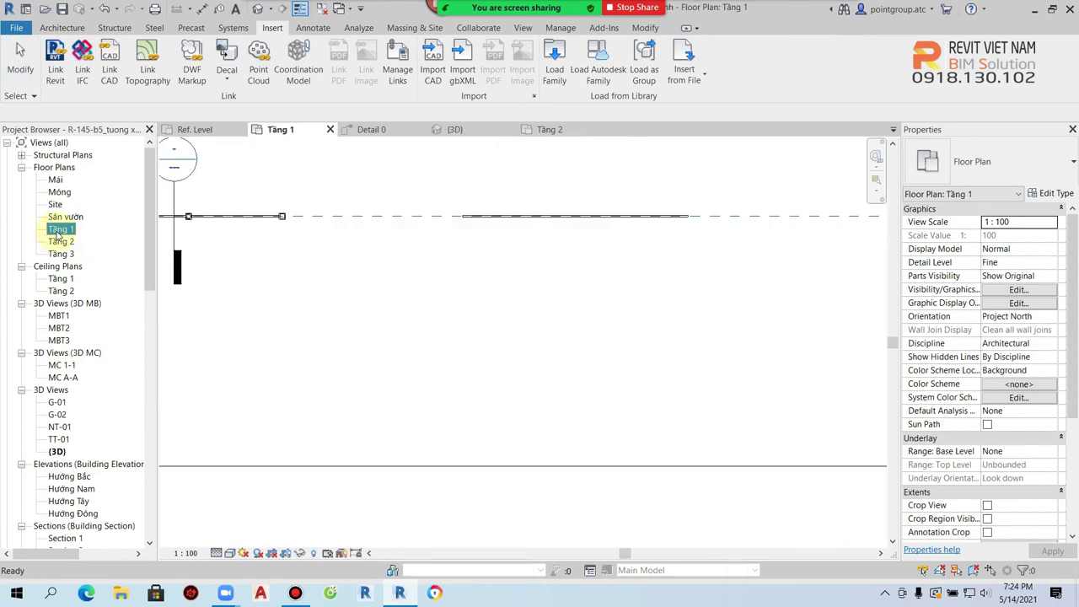
- From the Tầng 1 plan, open RL1-1000's baluster placement and keep corner posts at Each Segment End
scroll(373, 317, down, 2)
middle_drag(375, 319, 445, 324)
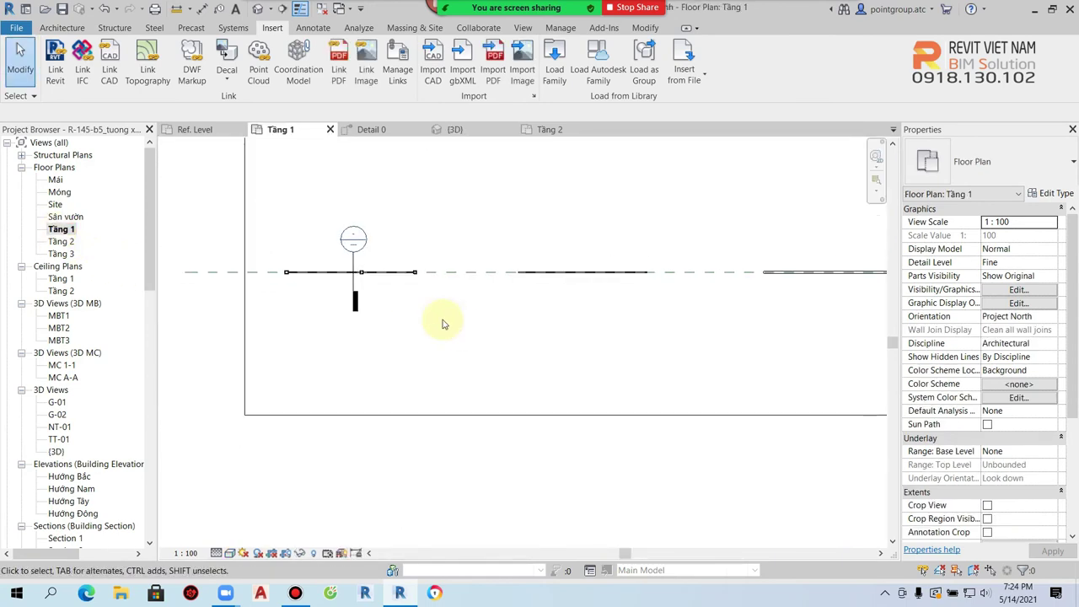
scroll(444, 324, down, 2)
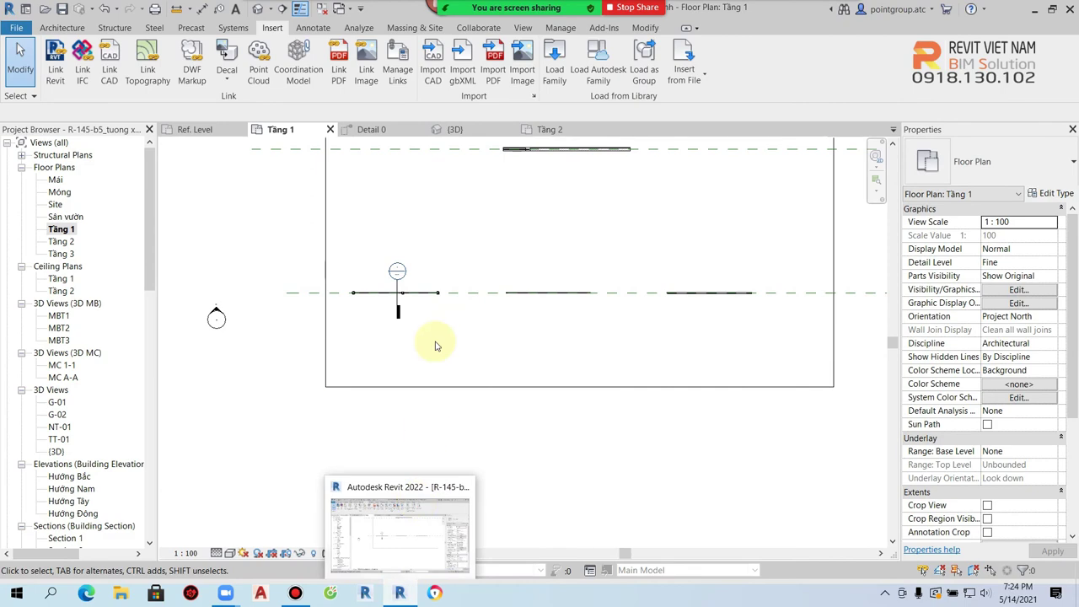
click(413, 294)
click(1051, 193)
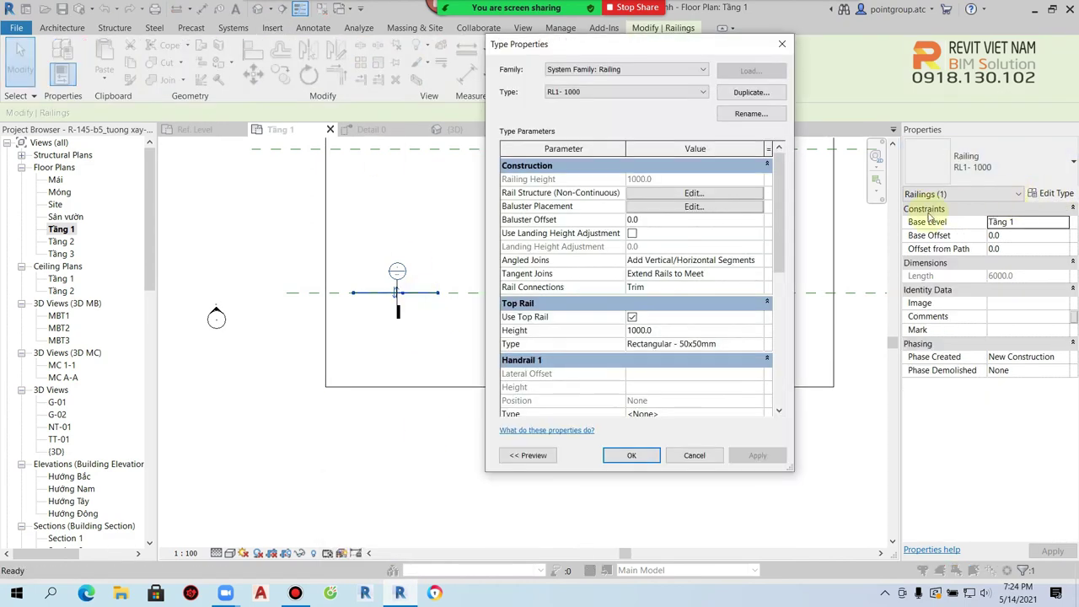
click(692, 207)
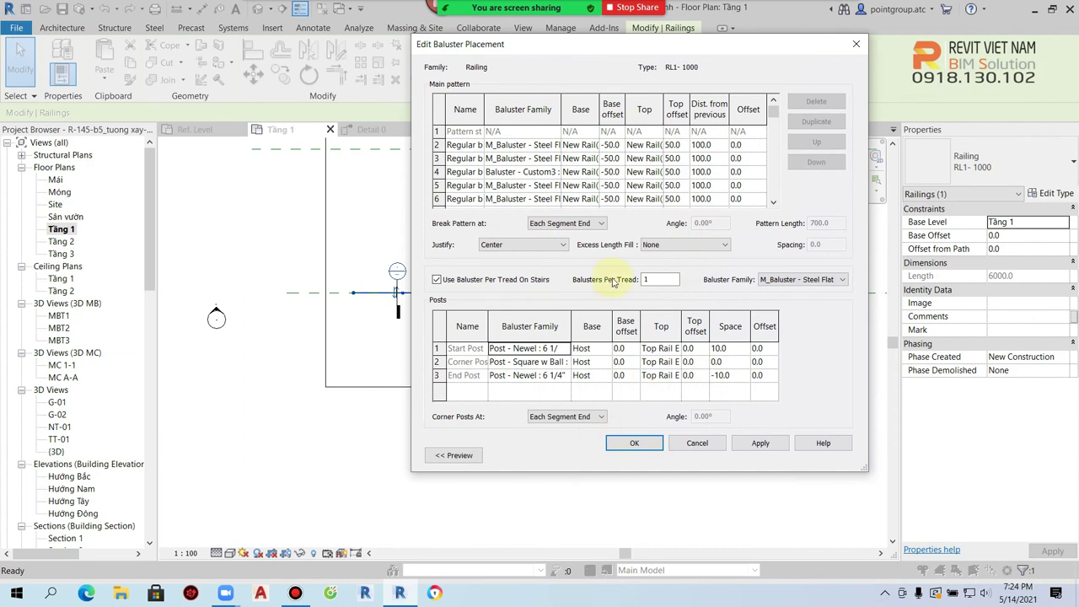
click(581, 416)
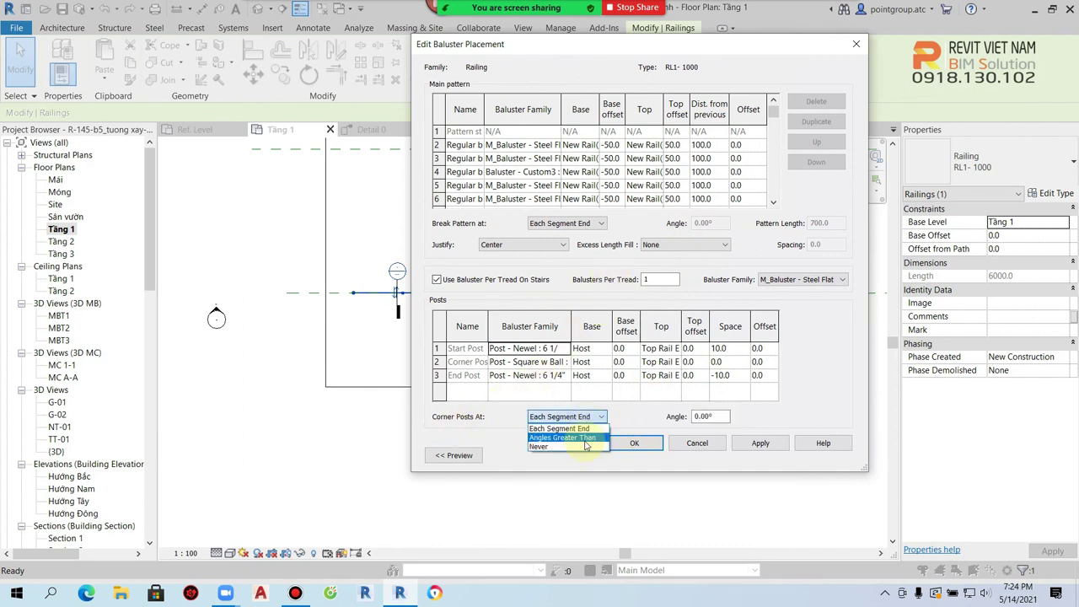
click(580, 419)
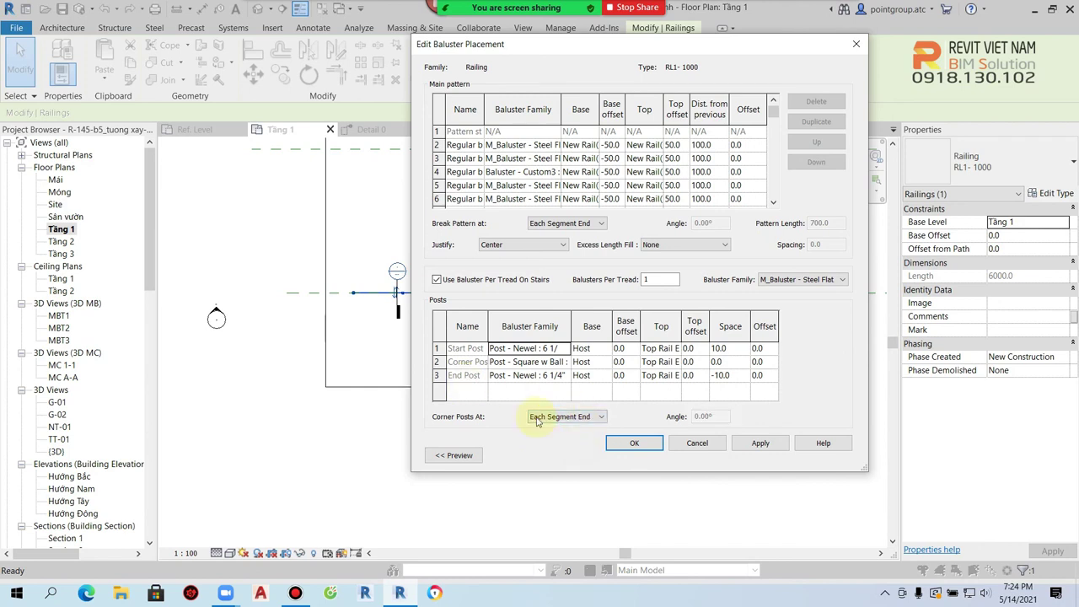
click(636, 442)
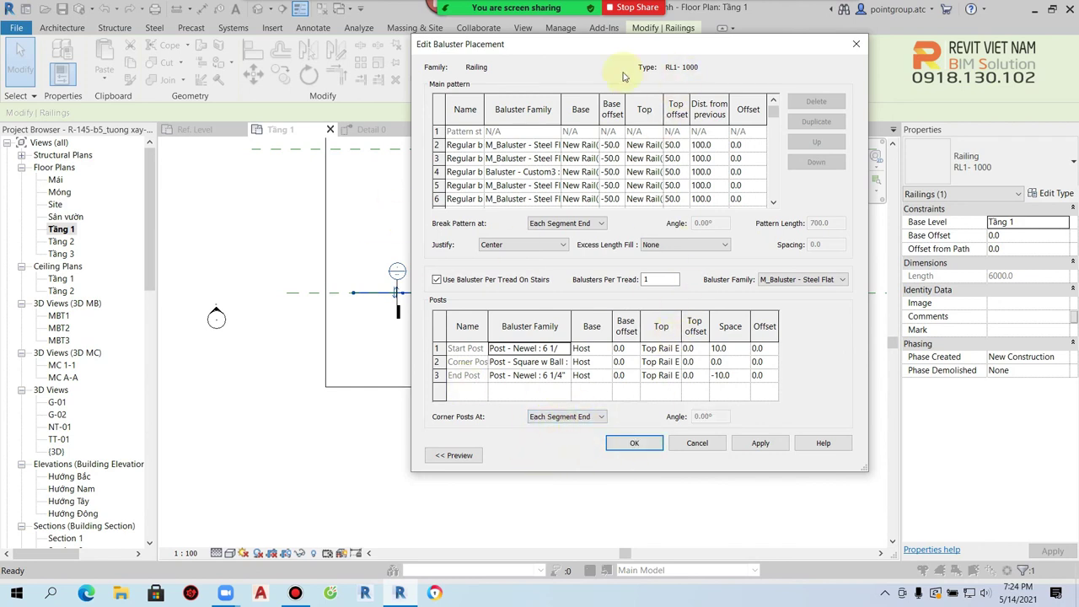